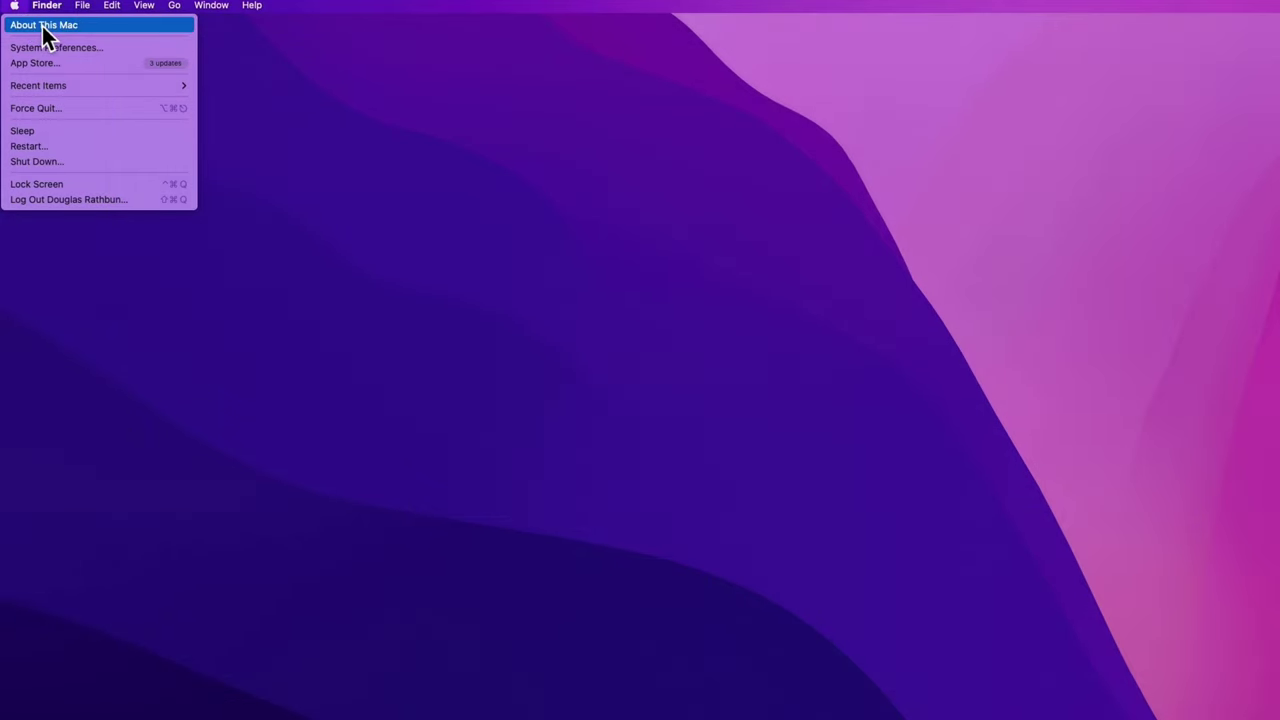
Glance at About This Mac, then bring up the Sharing pane in System Preferences.
click(42, 26)
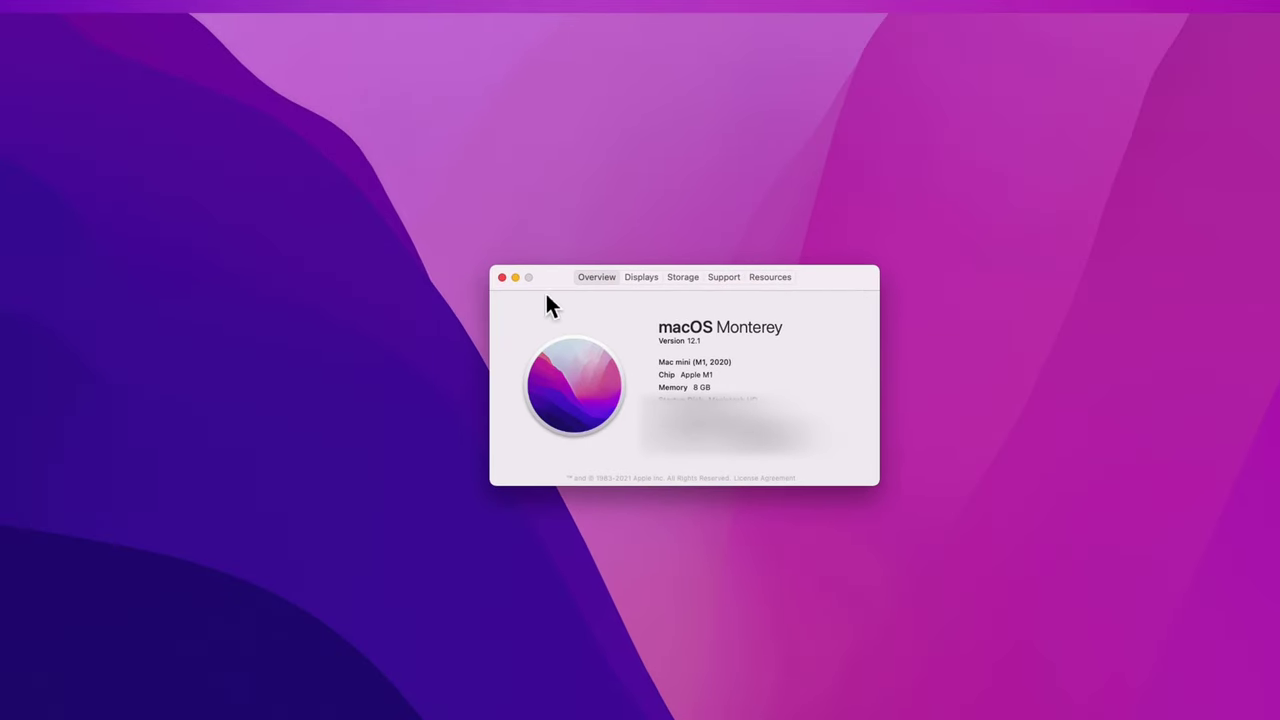
click(502, 277)
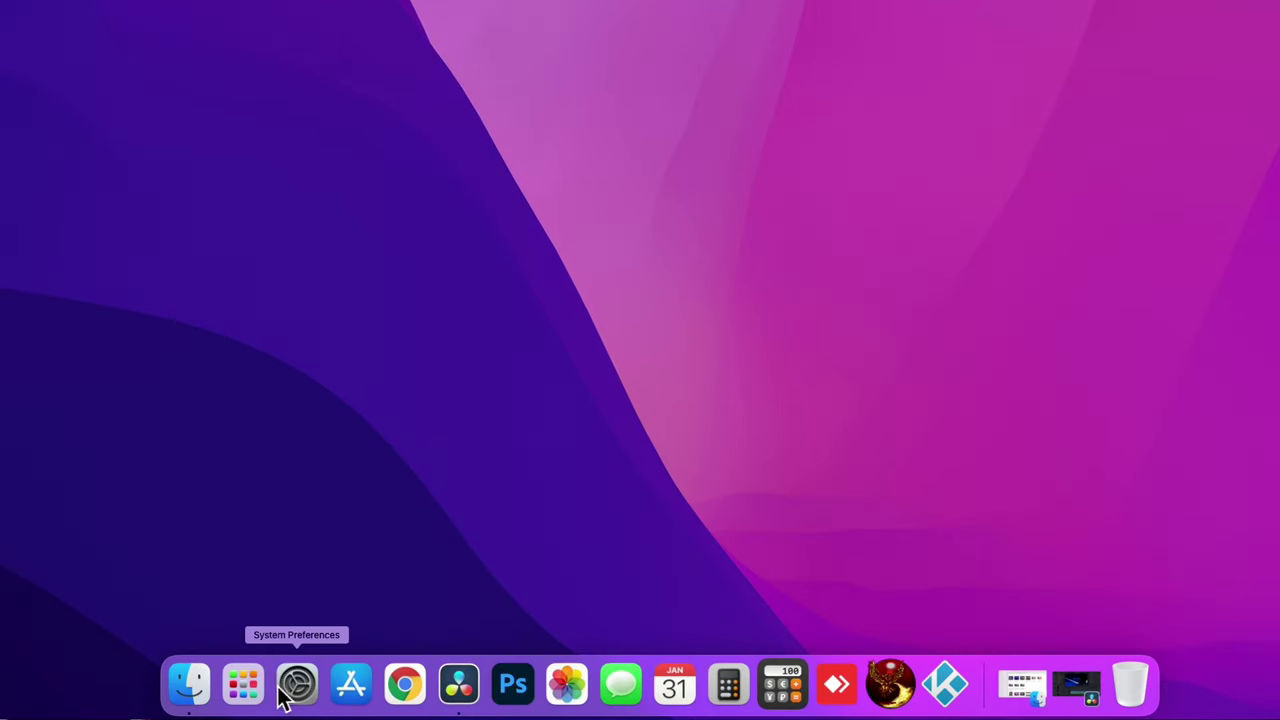
click(298, 684)
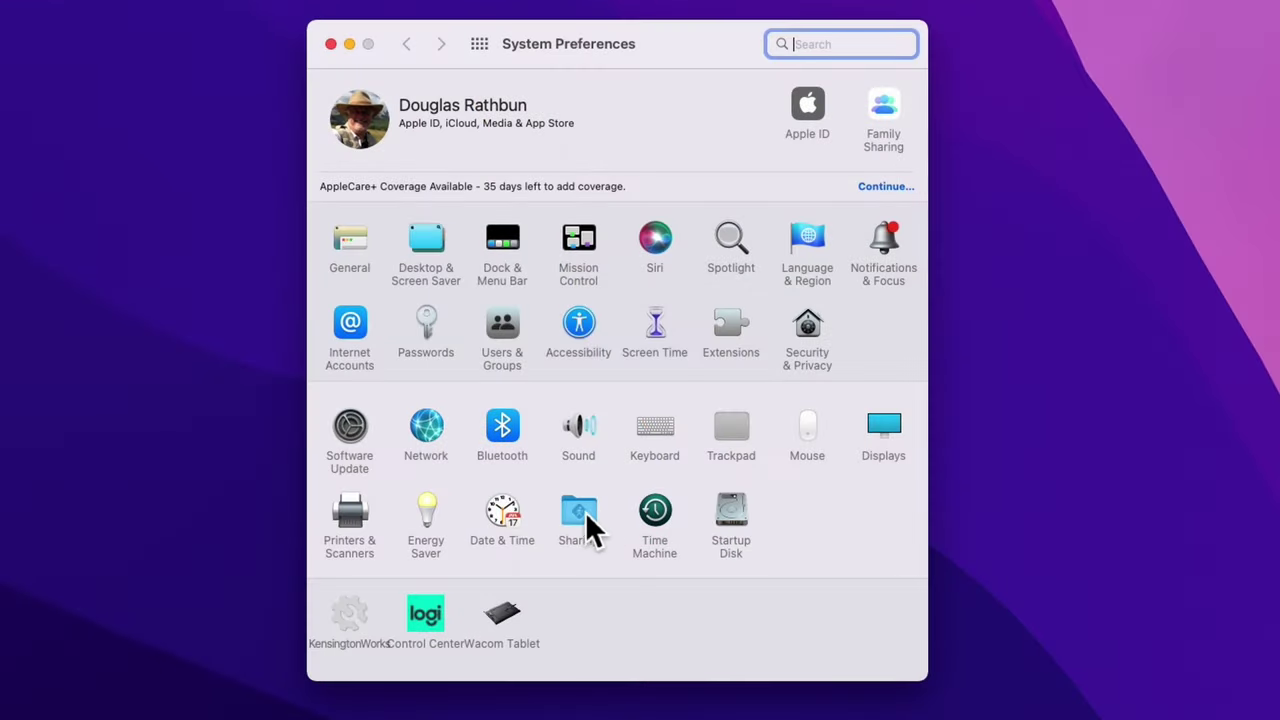
click(585, 512)
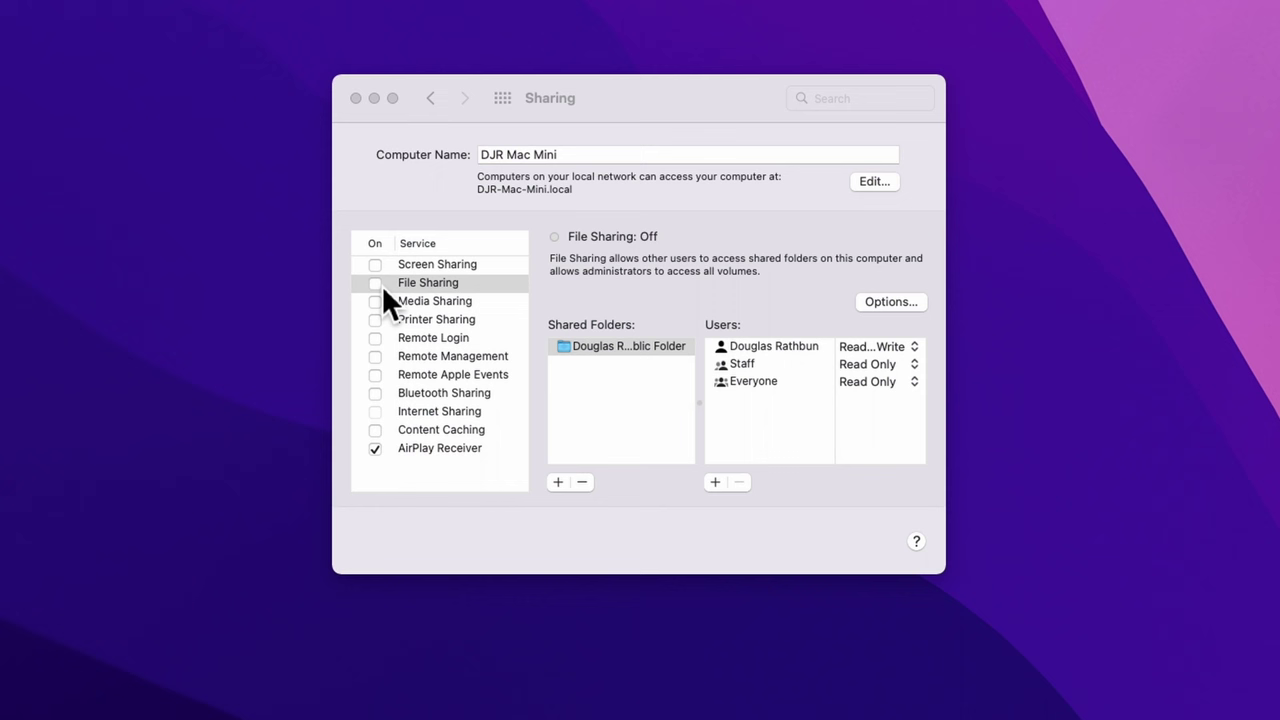
Turn on File Sharing with SMB enabled for the account and return to all preferences.
click(375, 284)
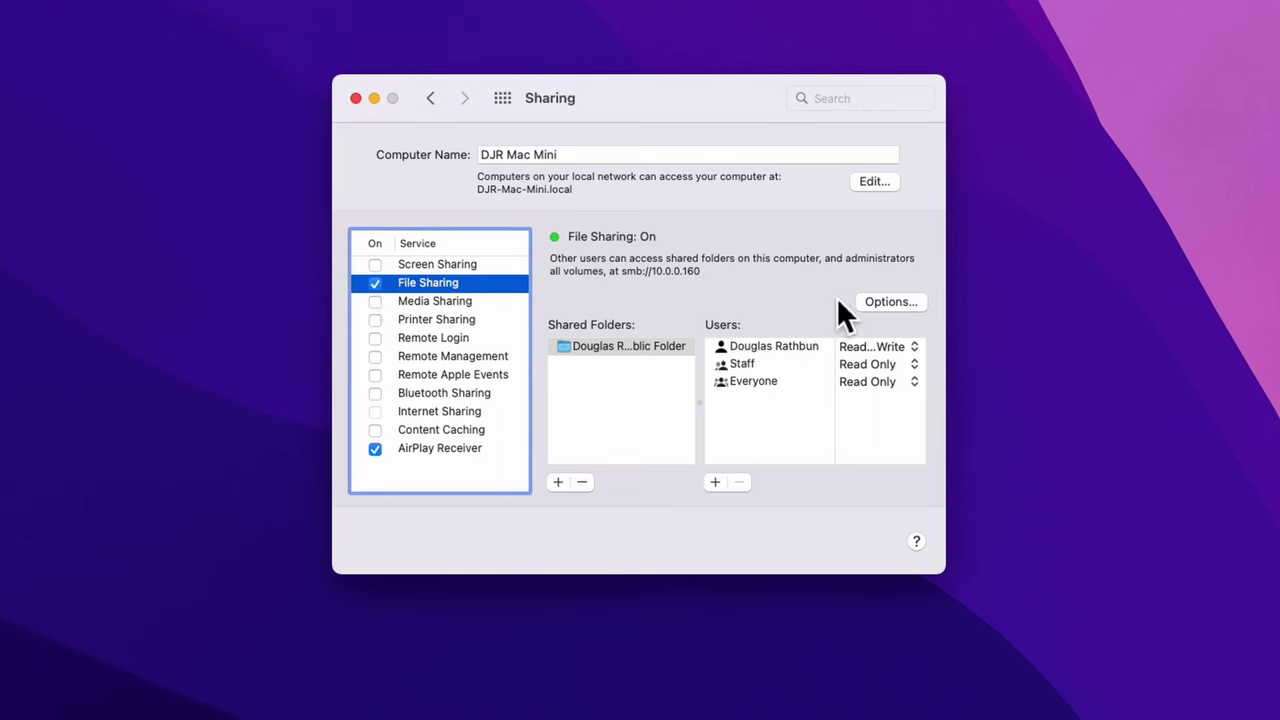
click(889, 302)
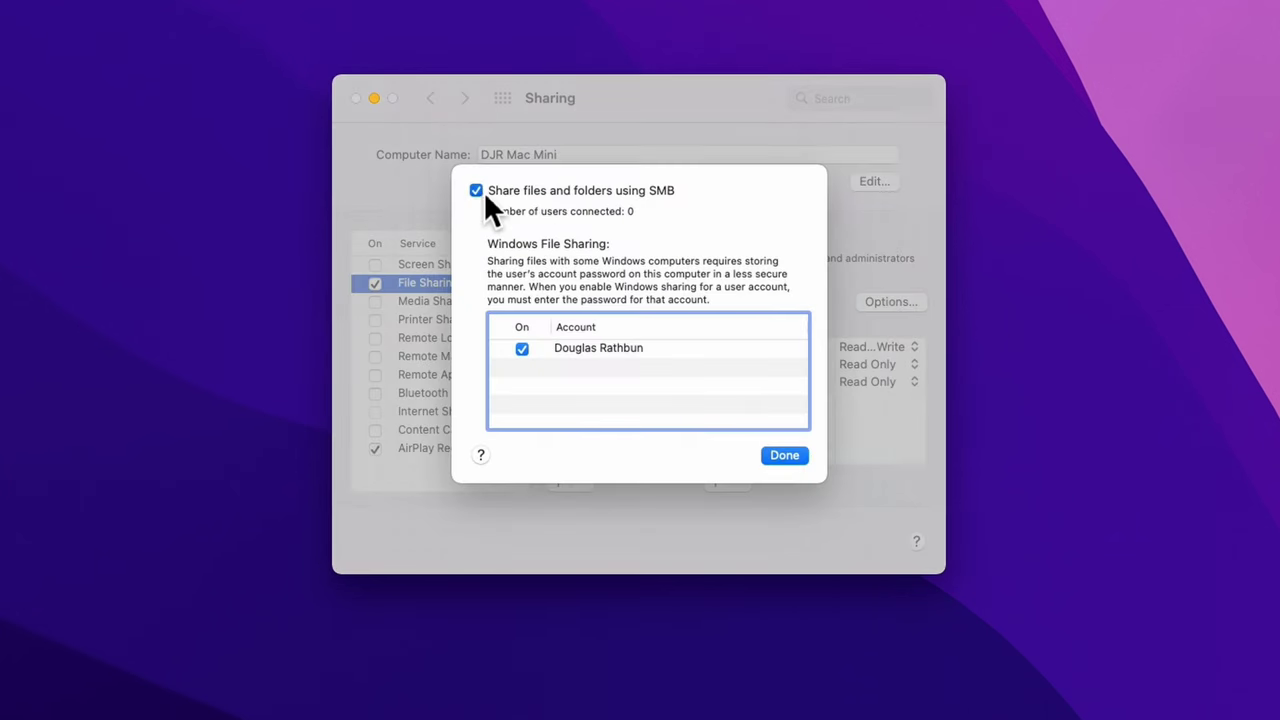
click(484, 193)
click(777, 456)
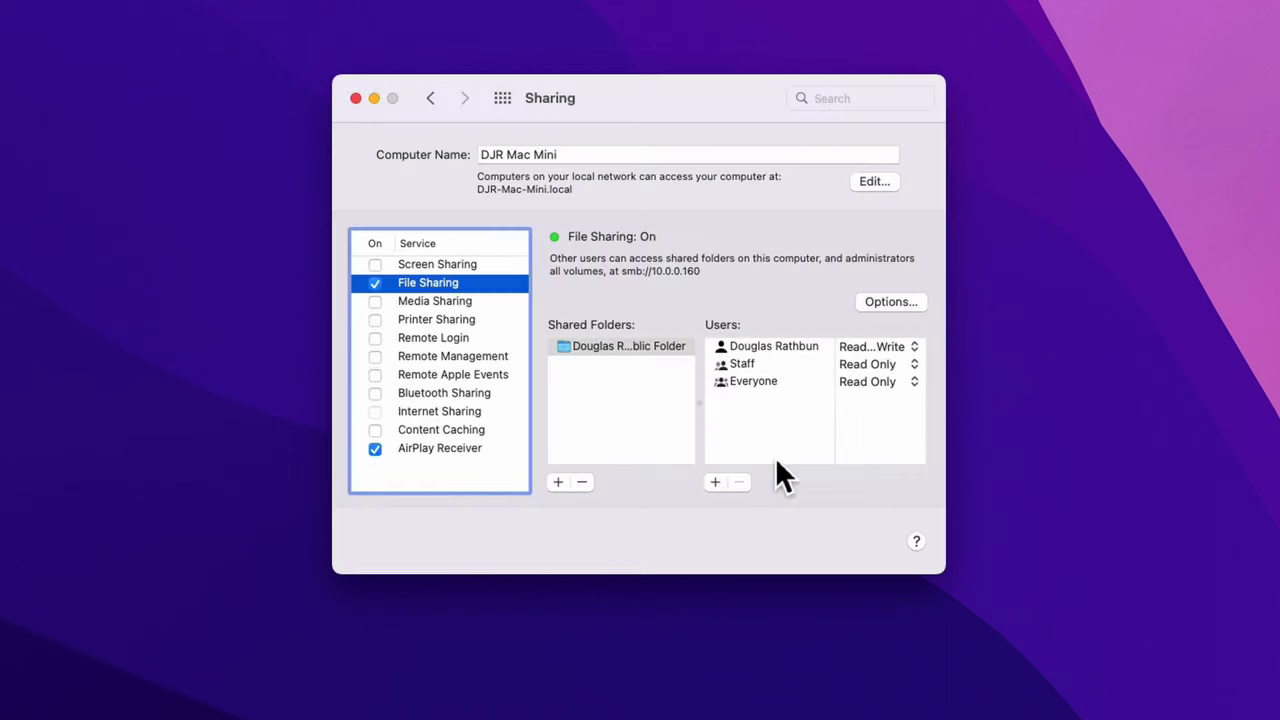
click(431, 97)
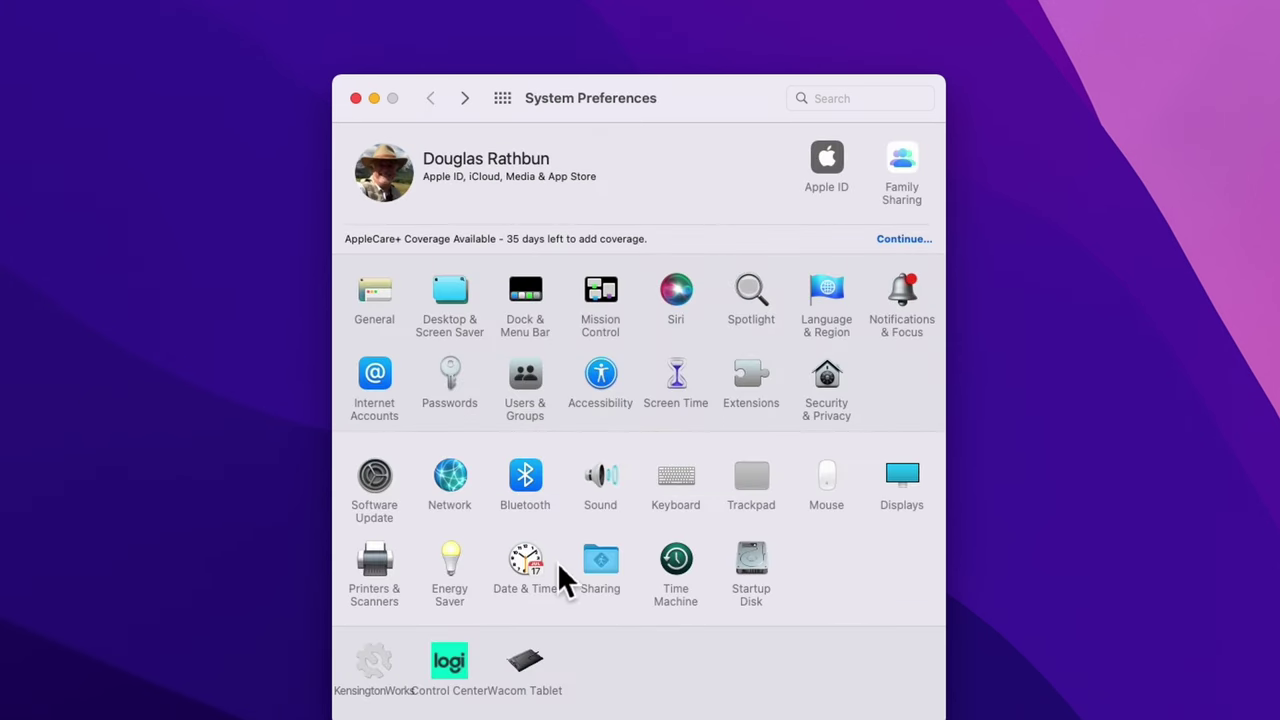
In Ethernet's advanced WINS settings, start replacing the WORKGROUP workgroup name with MSHOME.
click(456, 488)
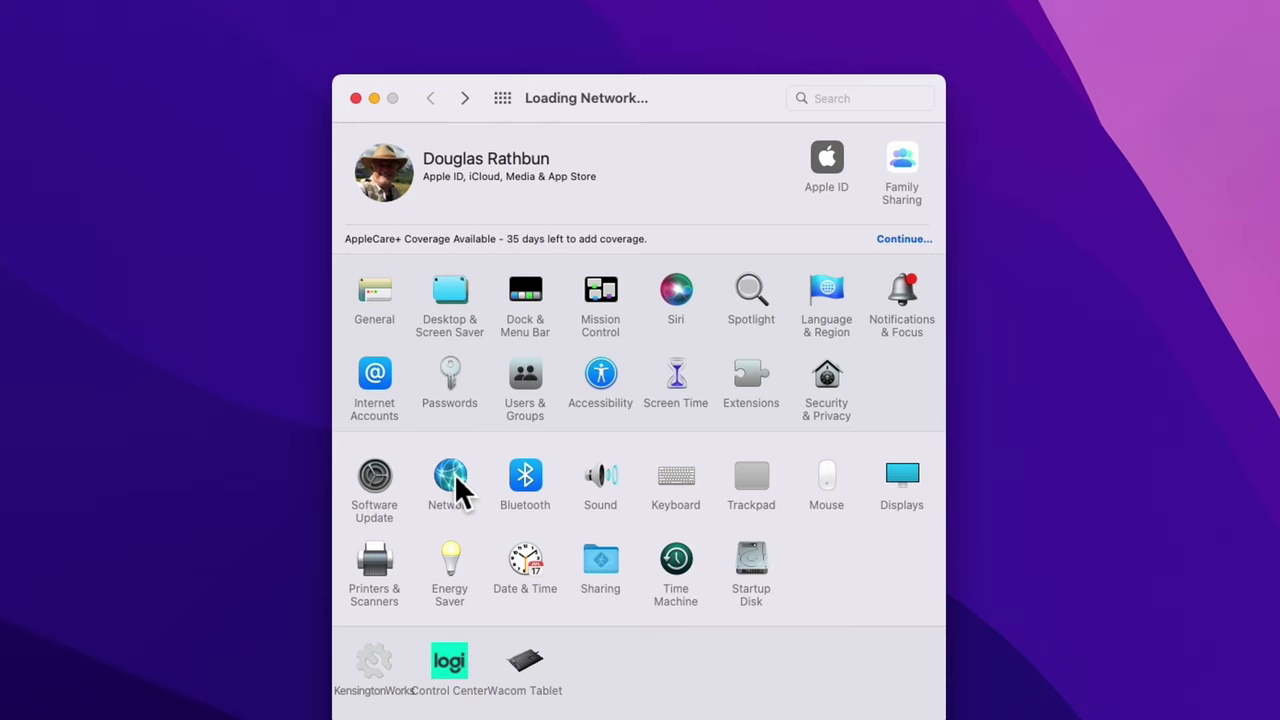
click(446, 210)
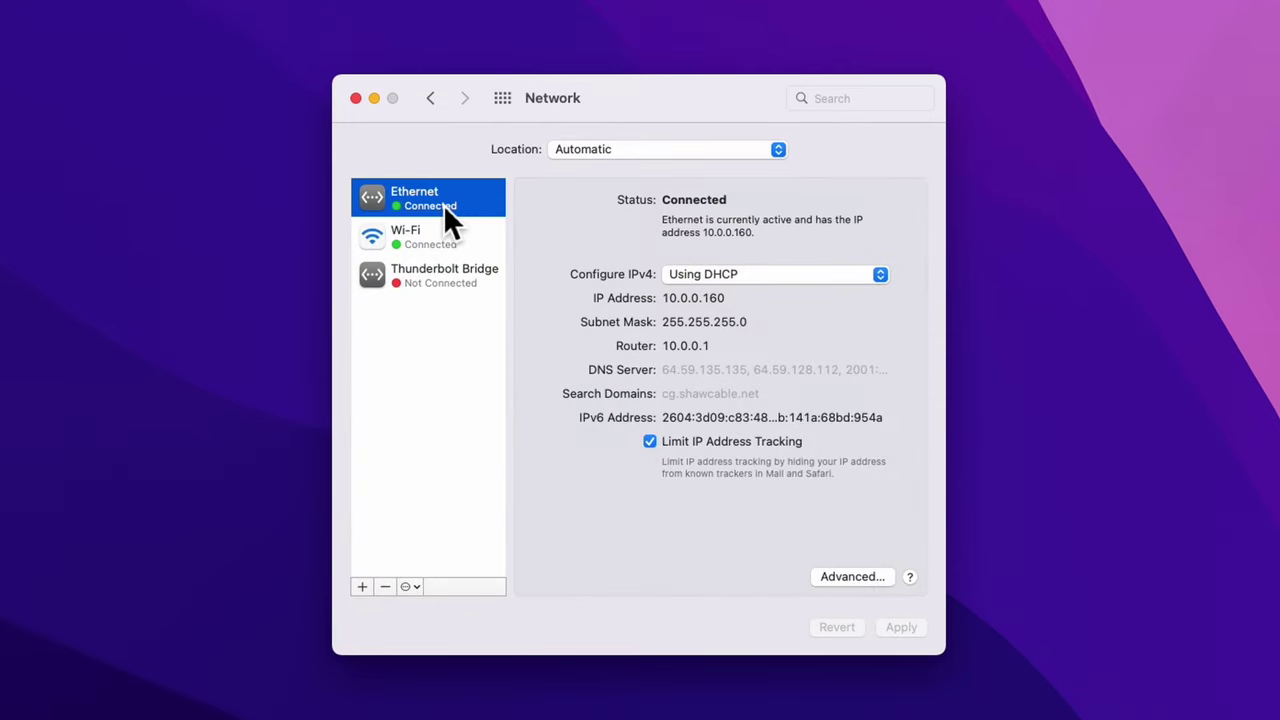
click(834, 579)
click(600, 192)
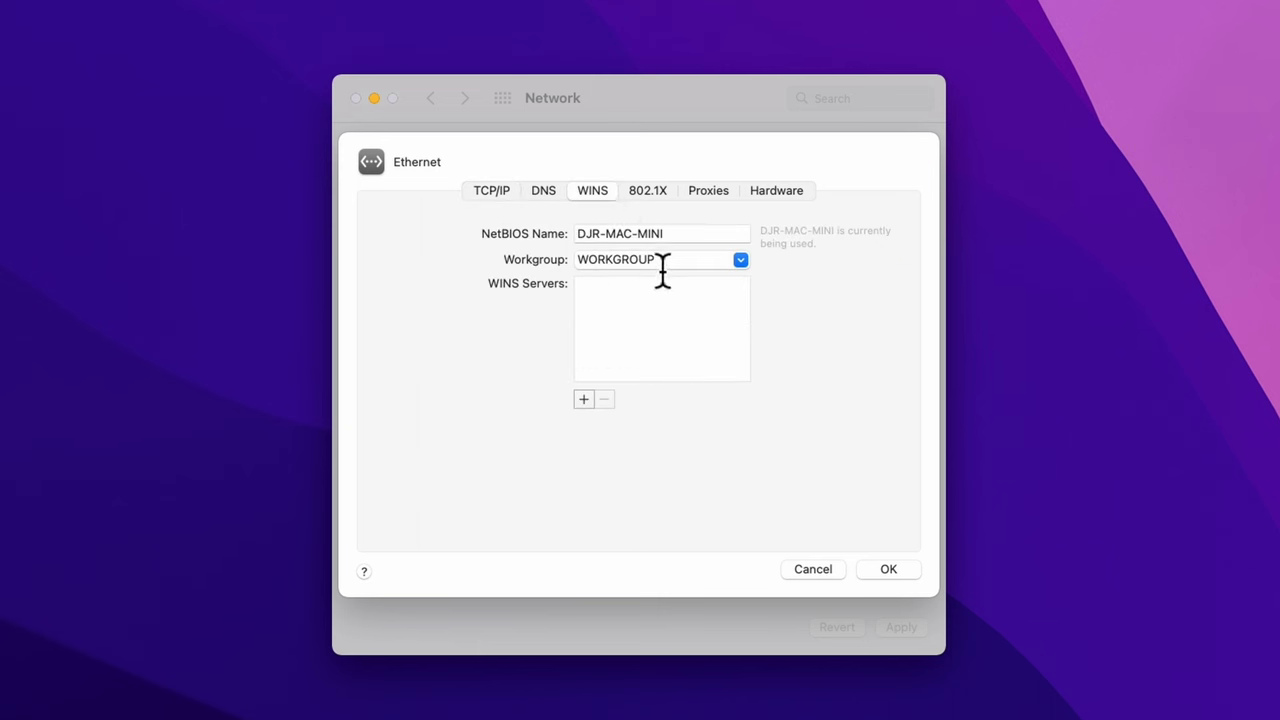
drag(662, 262, 631, 262)
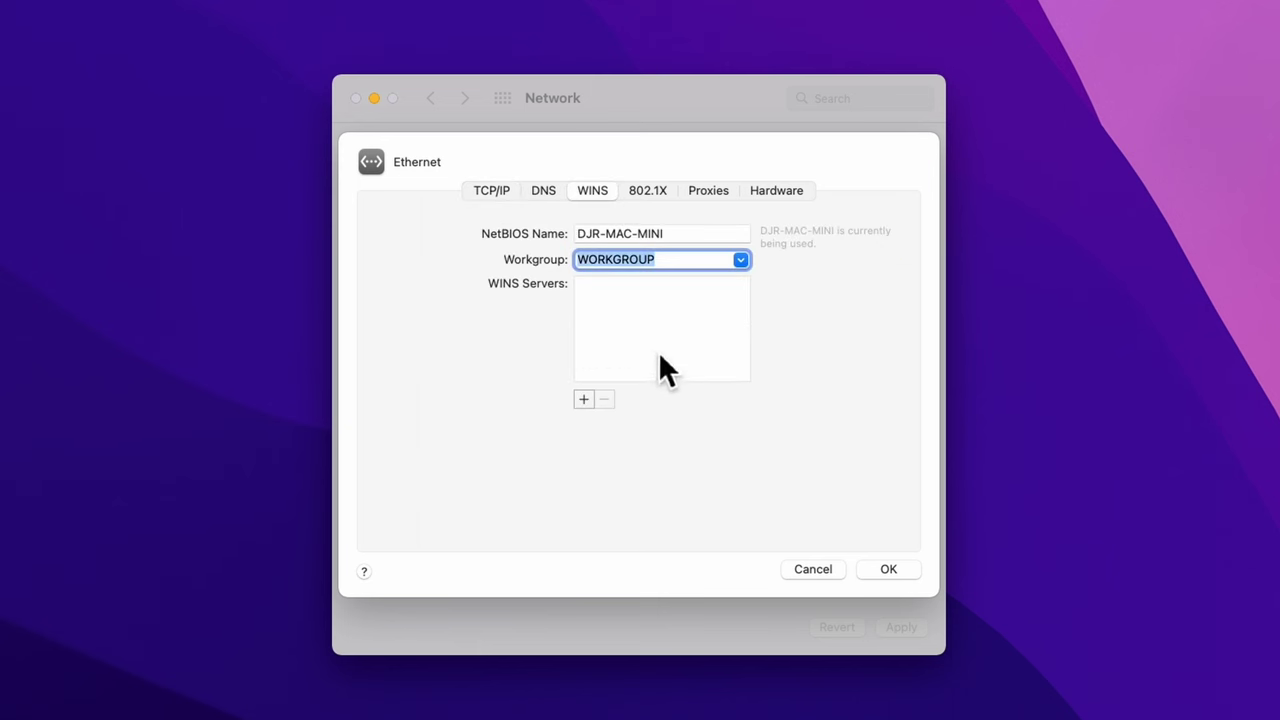
text(MSHO)
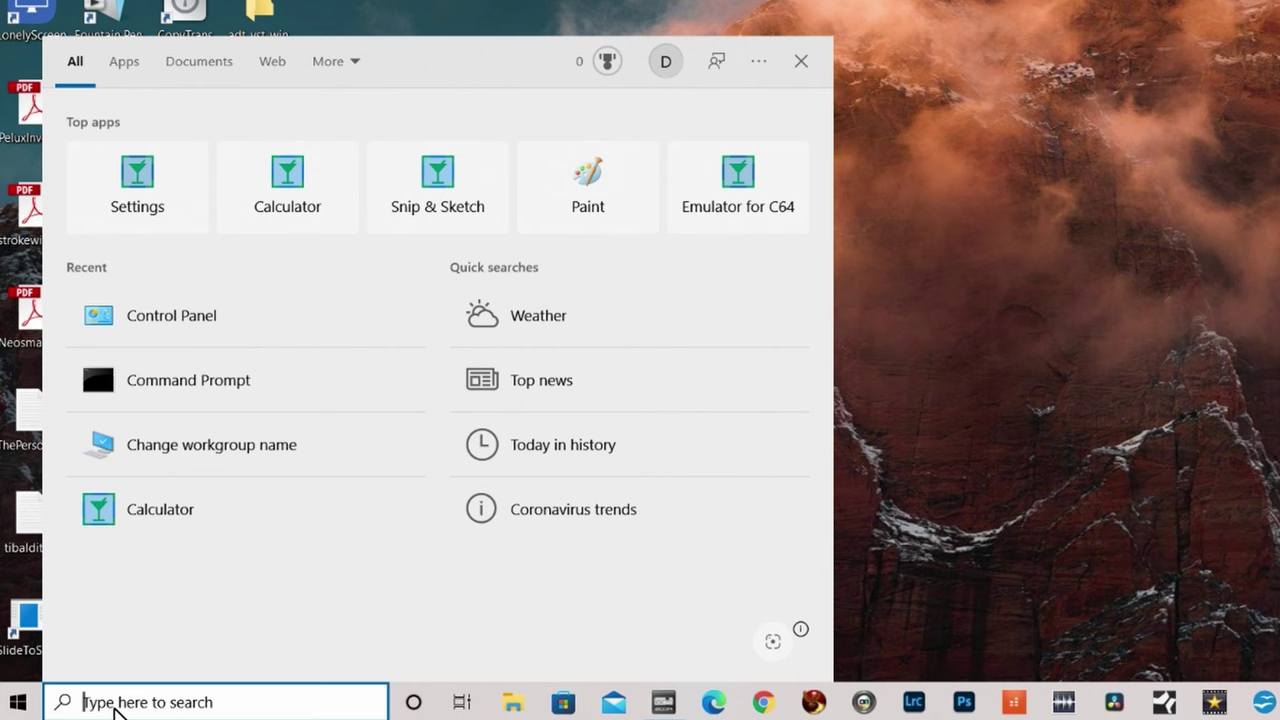
Go from Control Panel to System Properties' Computer Name tab and select the WORKGROUP workgroup name.
text(control)
key(Return)
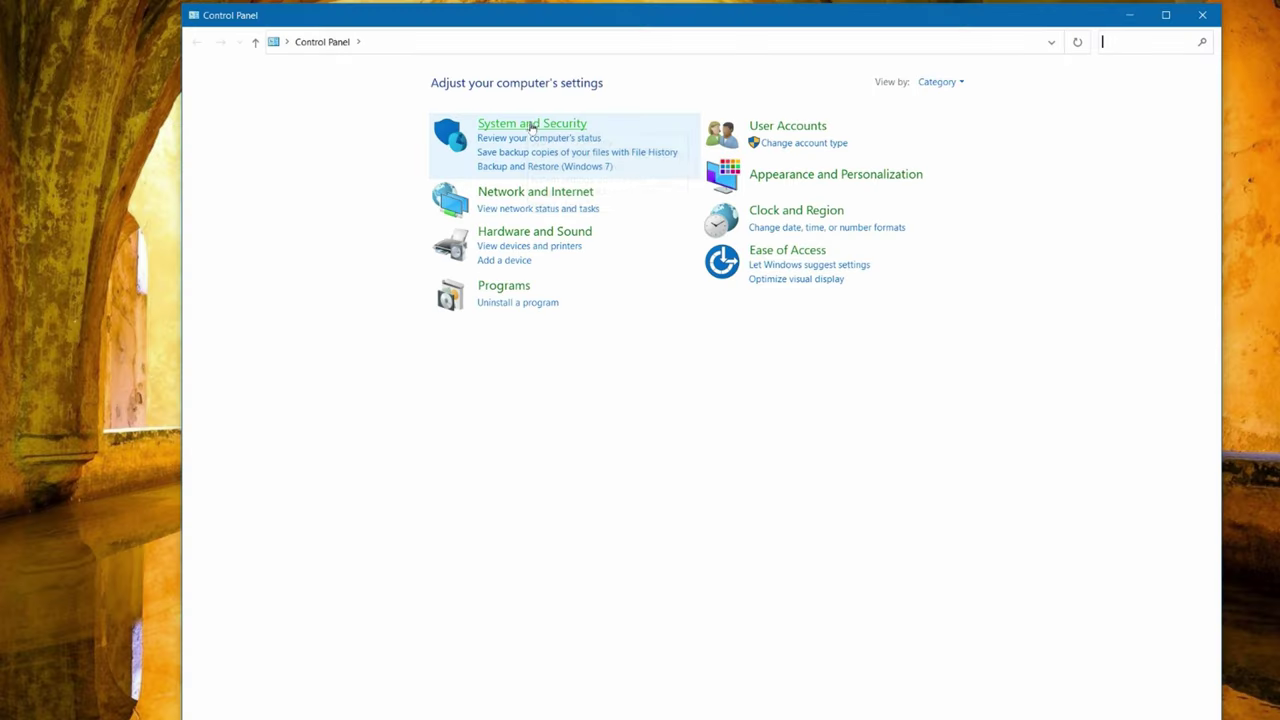
click(526, 128)
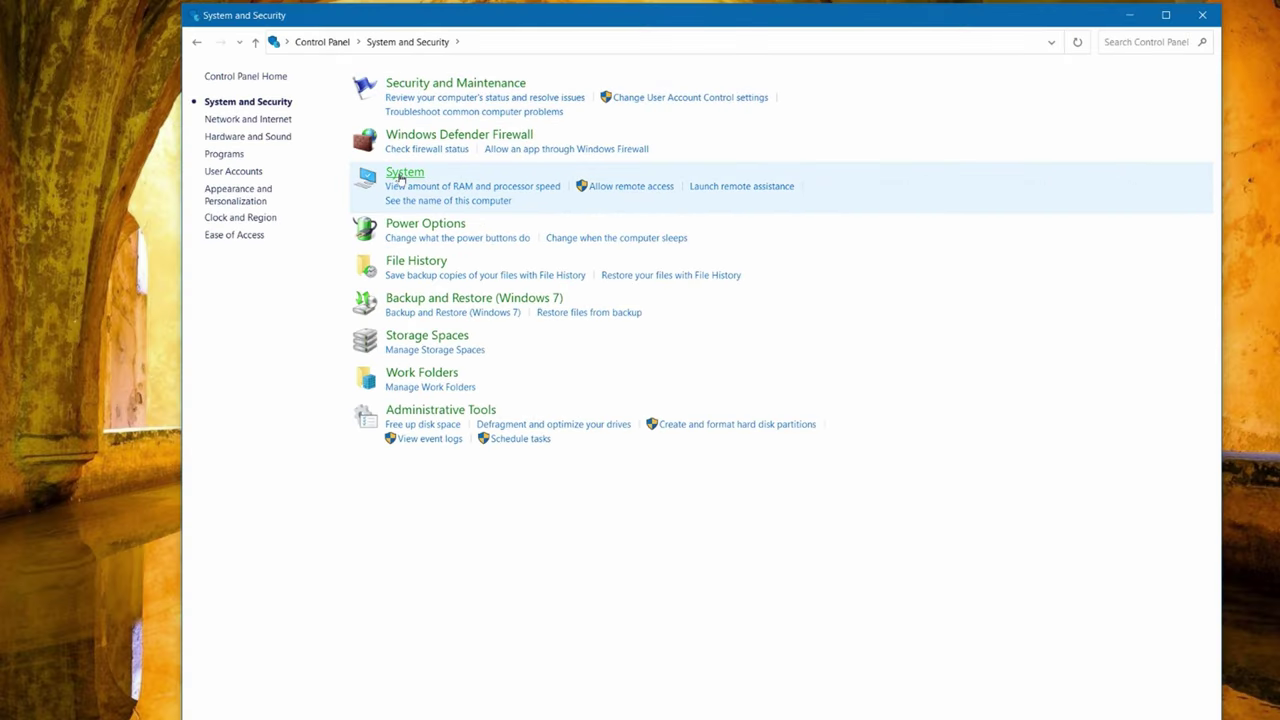
click(400, 174)
scroll(254, 306, down, 10)
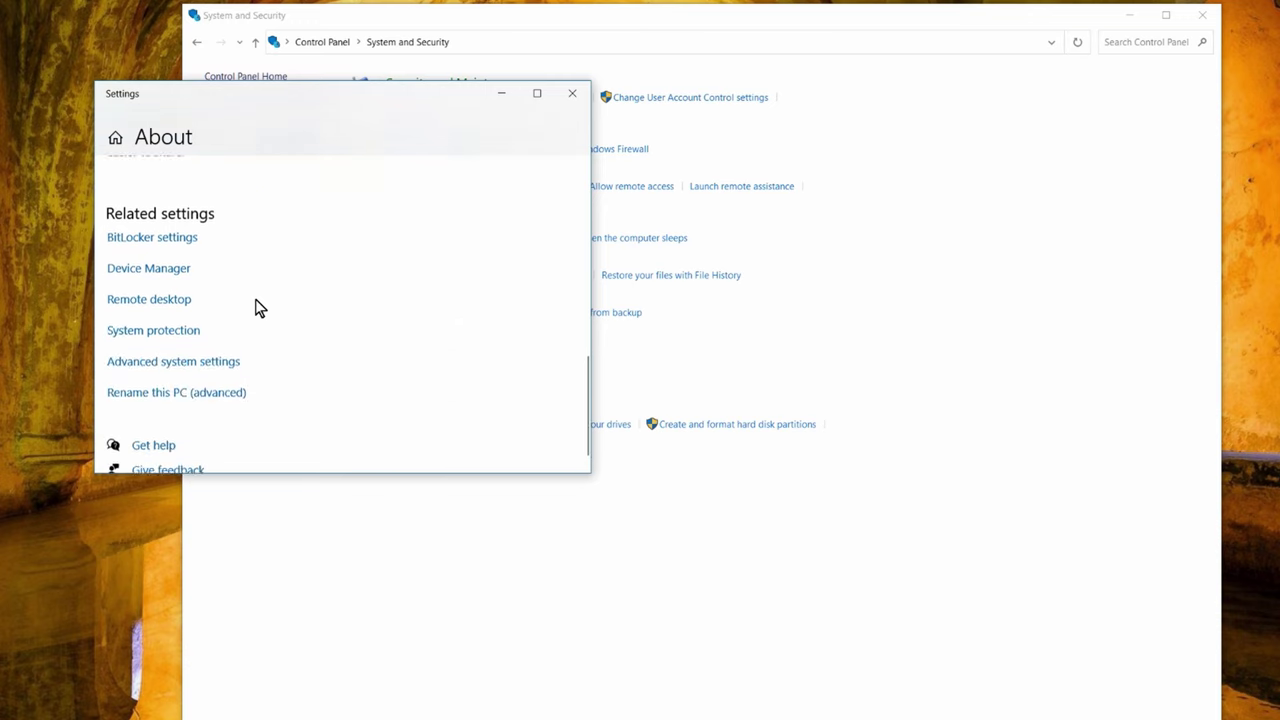
click(205, 345)
click(410, 197)
drag(490, 316, 563, 331)
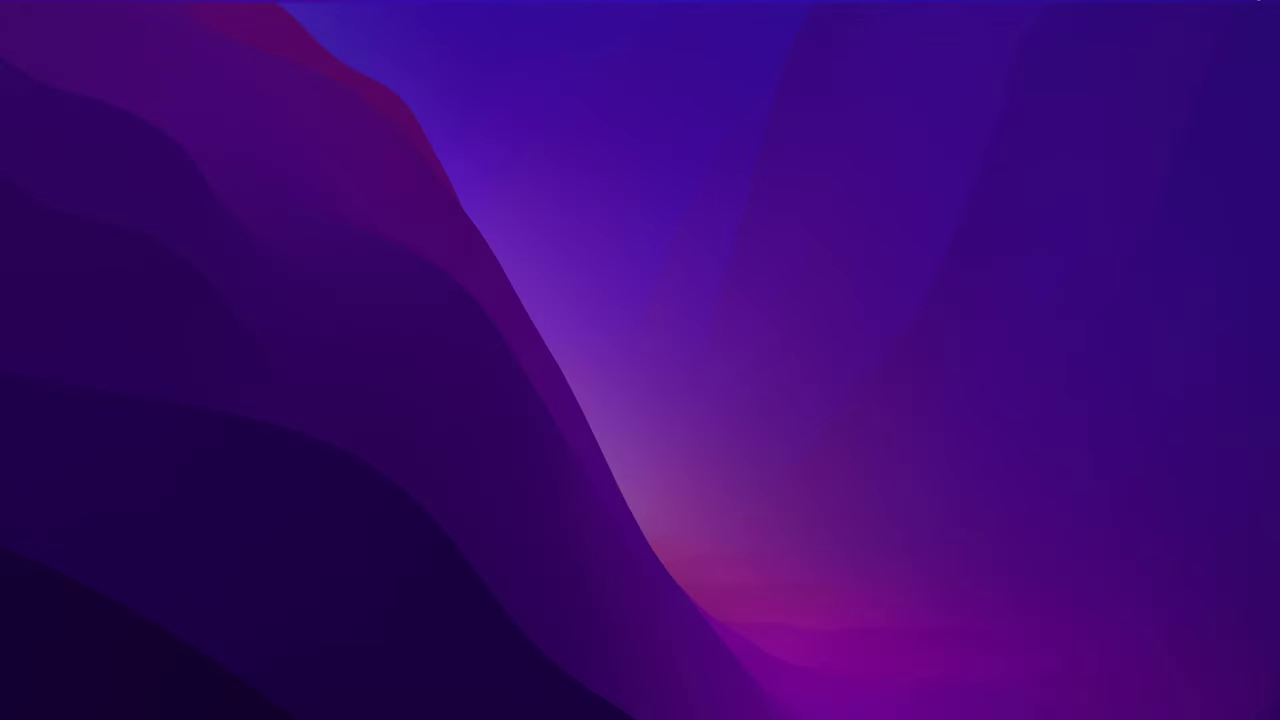
In Finder's Network list, open desktop-7goj60u to see its 9 shared folders.
mouse_move(400, 703)
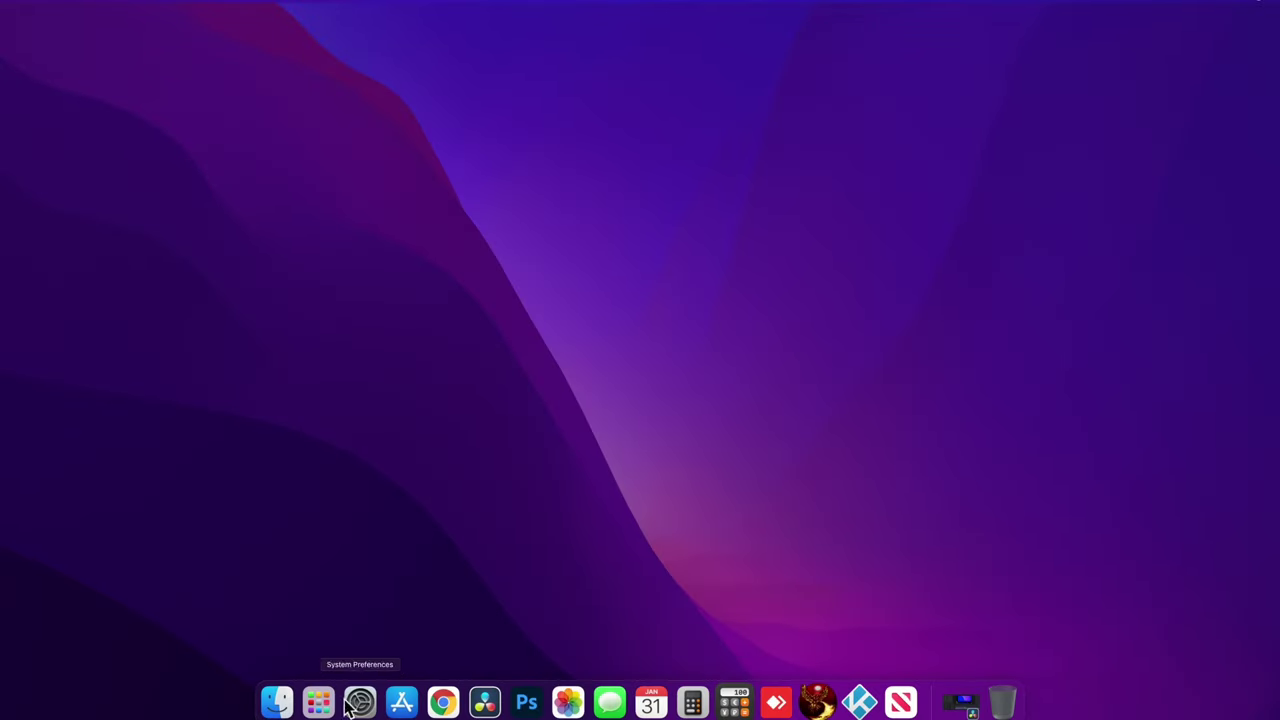
click(278, 703)
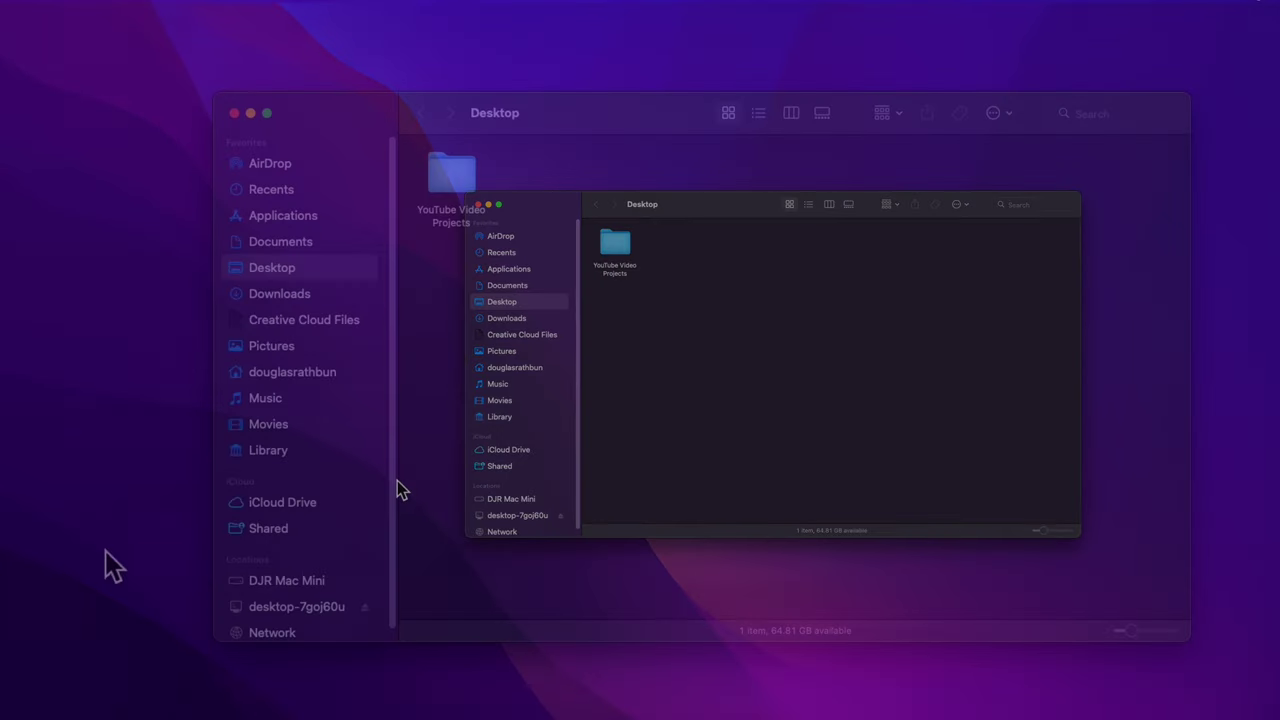
scroll(554, 443, down, 1)
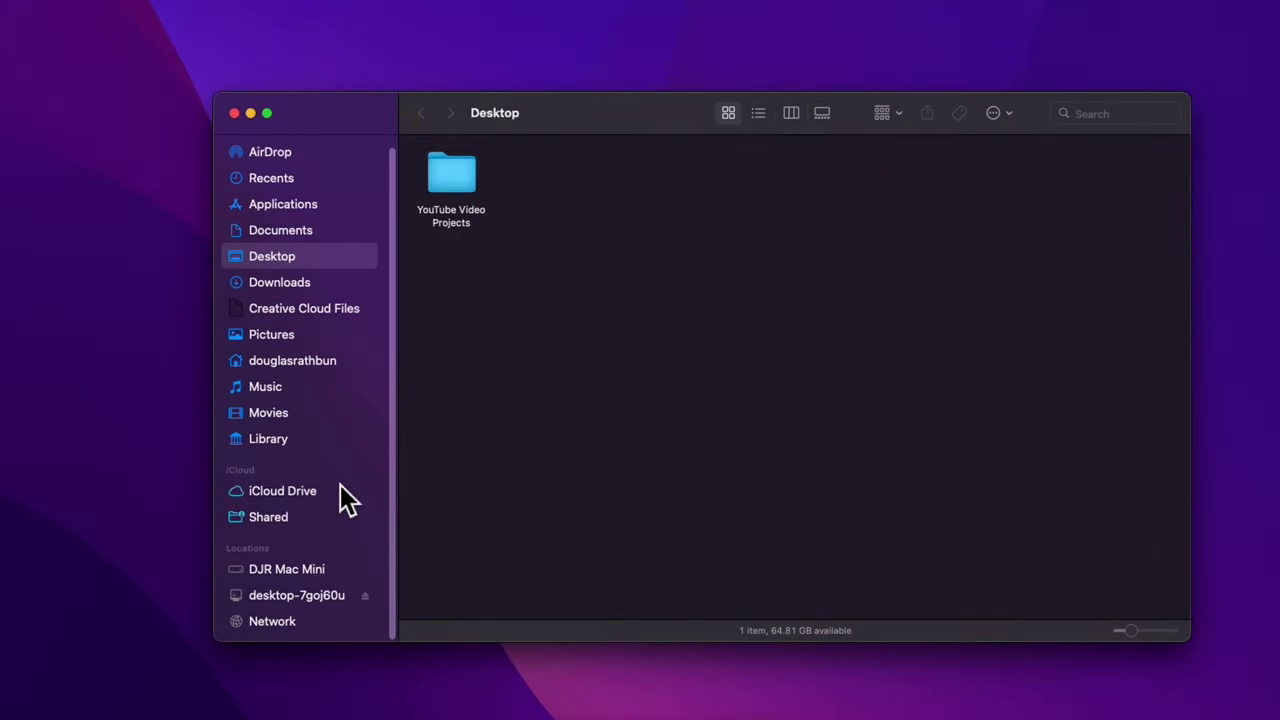
click(274, 620)
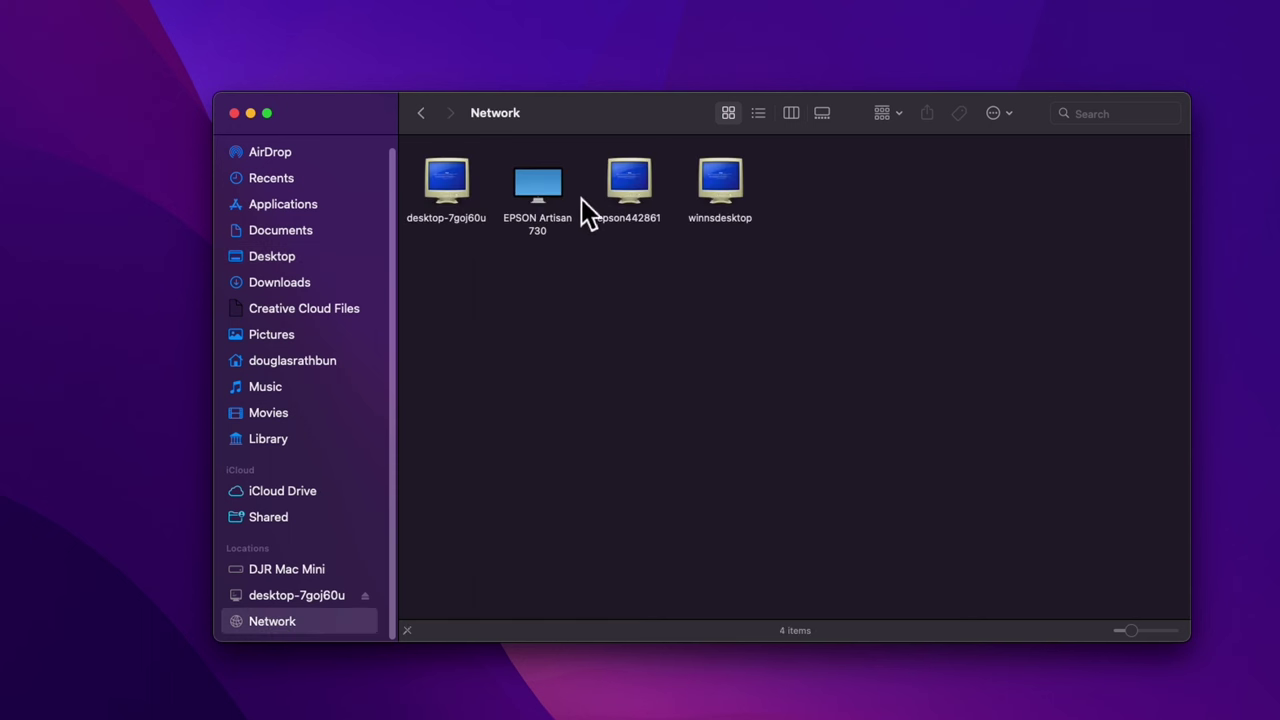
double_click(458, 193)
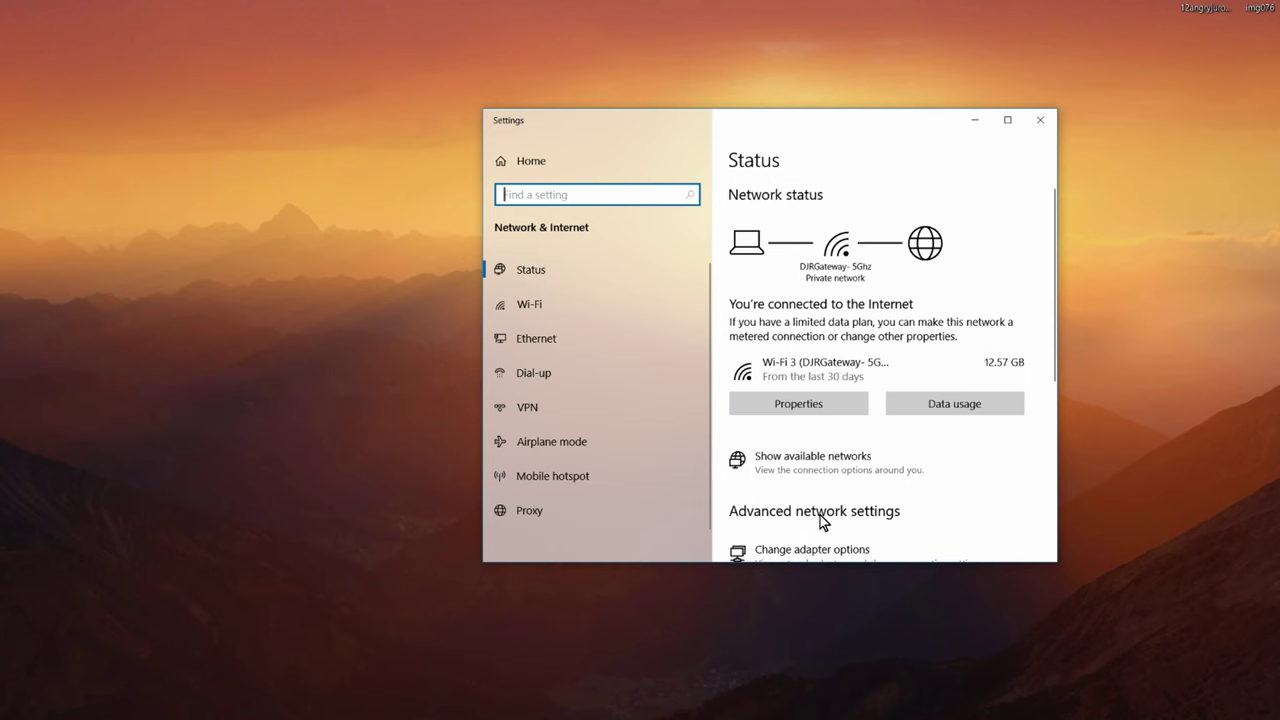
Check the advanced sharing settings for the private network, then open the ShareX folder on F:.
scroll(820, 515, down, 2)
scroll(820, 515, down, 1)
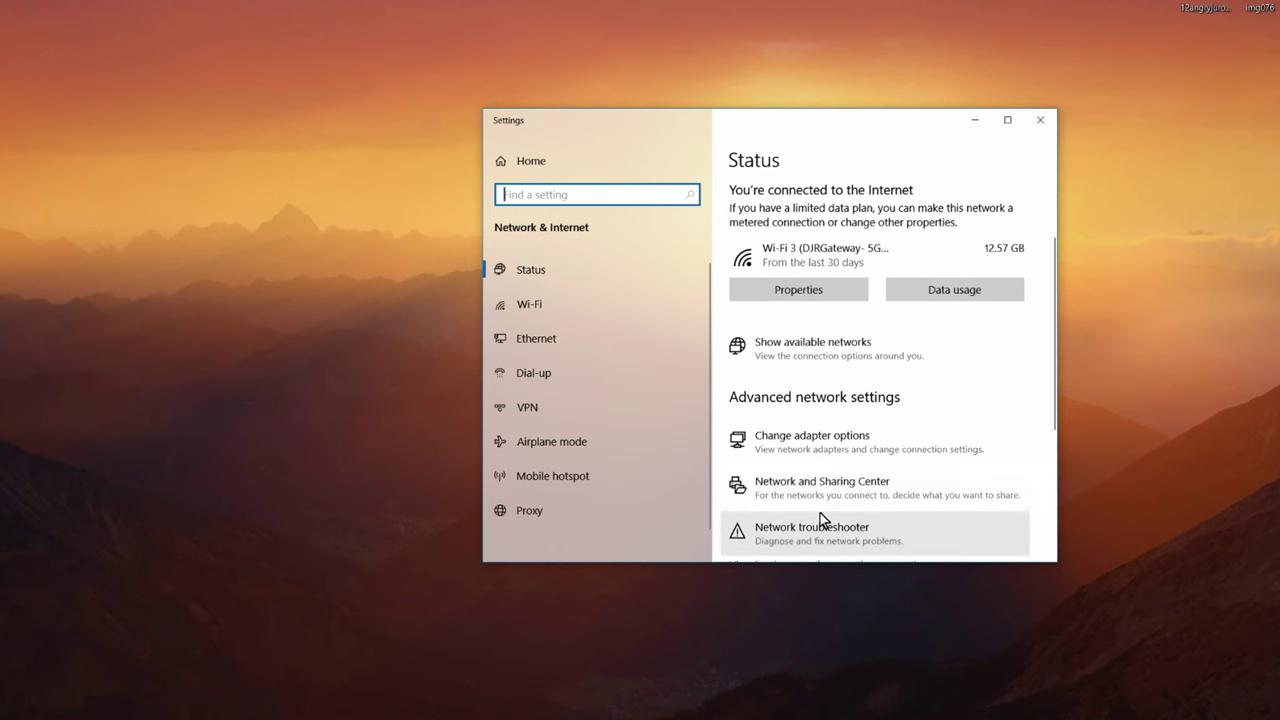
click(809, 486)
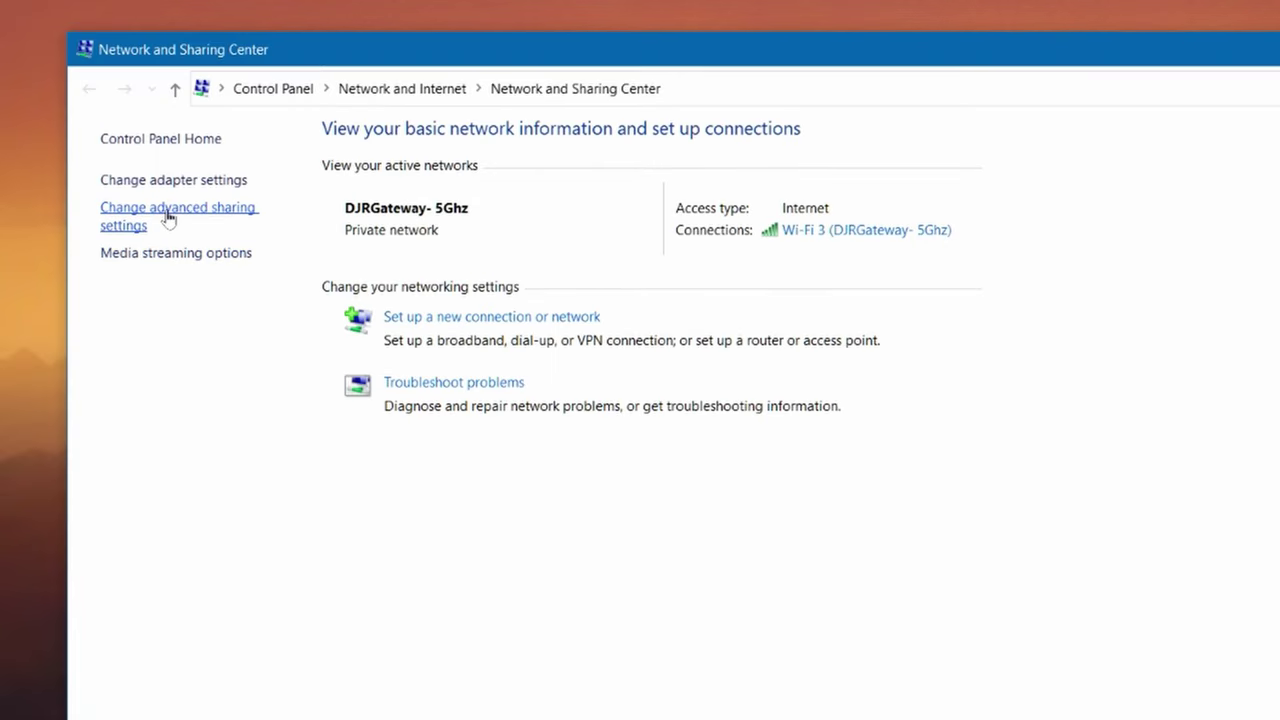
click(168, 218)
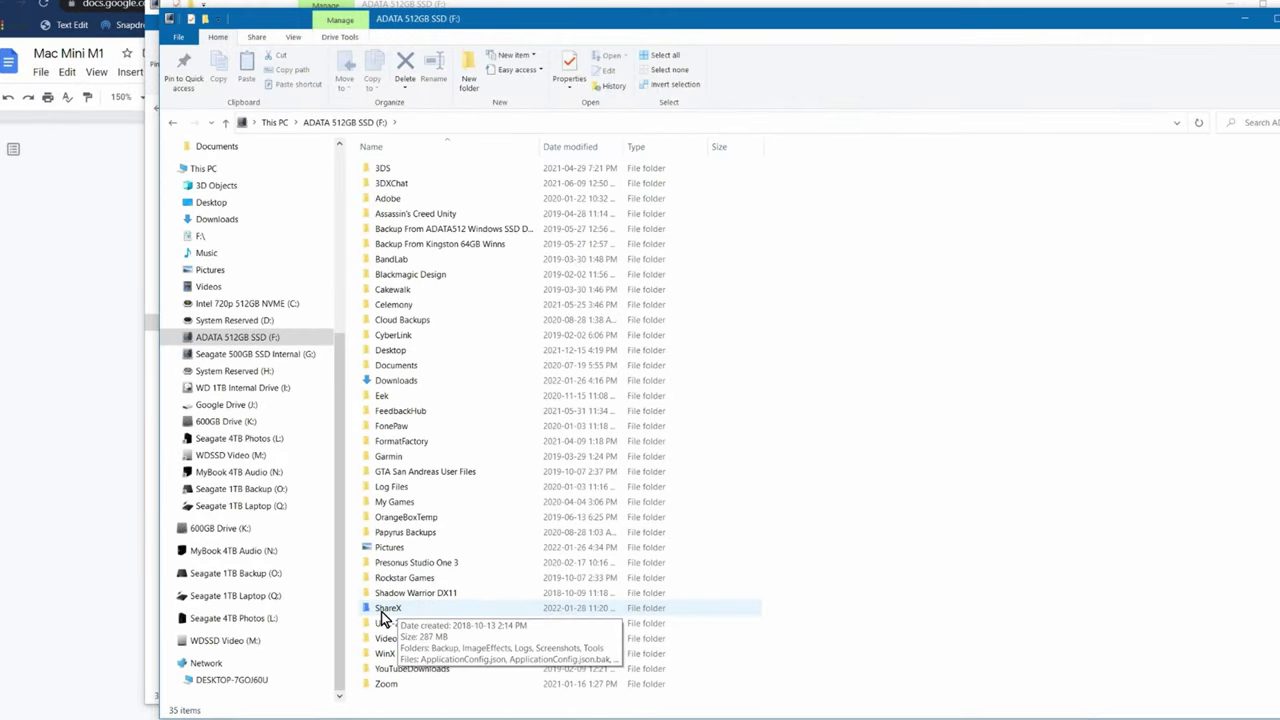
double_click(388, 608)
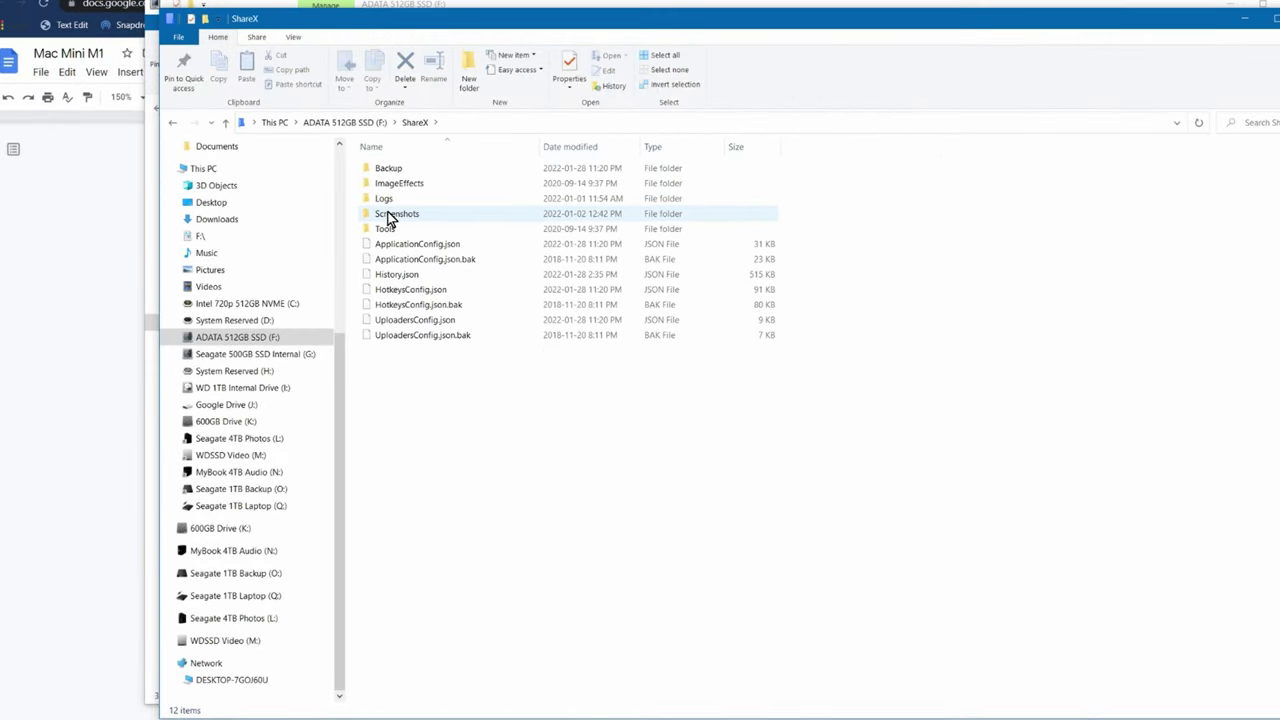
Share the ShareX Screenshots folder on the network under the share name Screenshots.
right_click(389, 219)
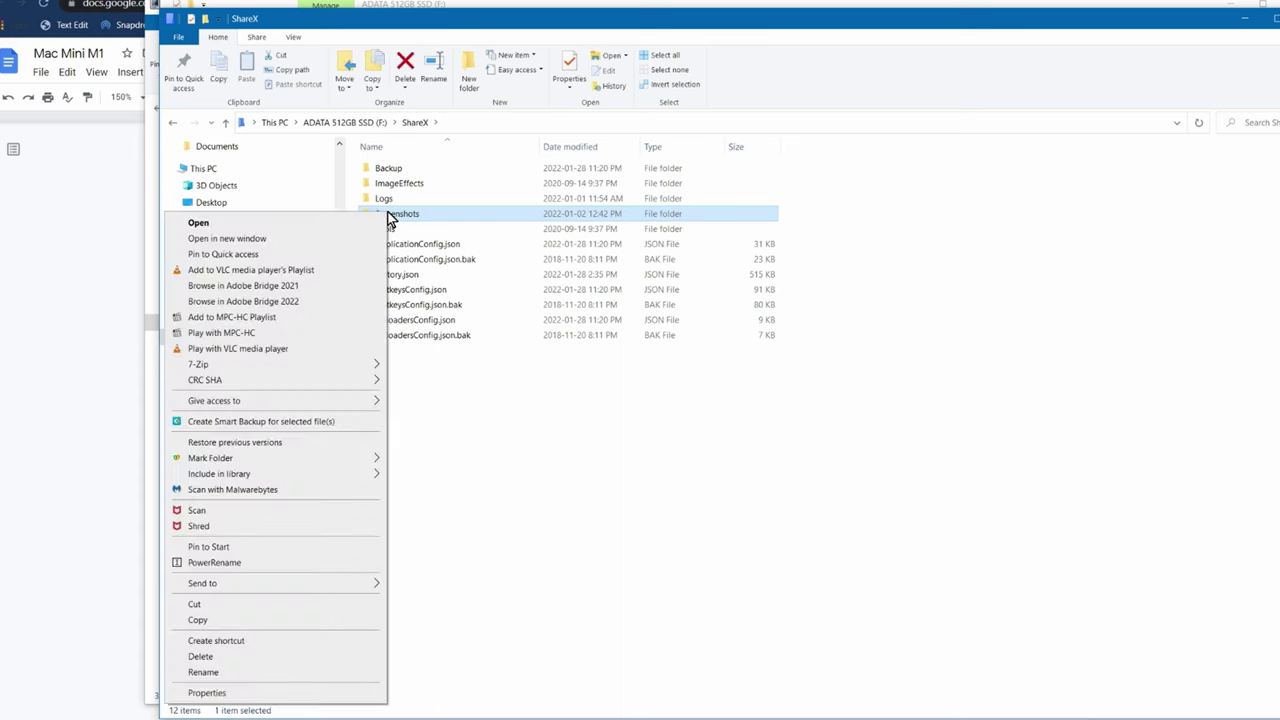
click(286, 692)
click(626, 311)
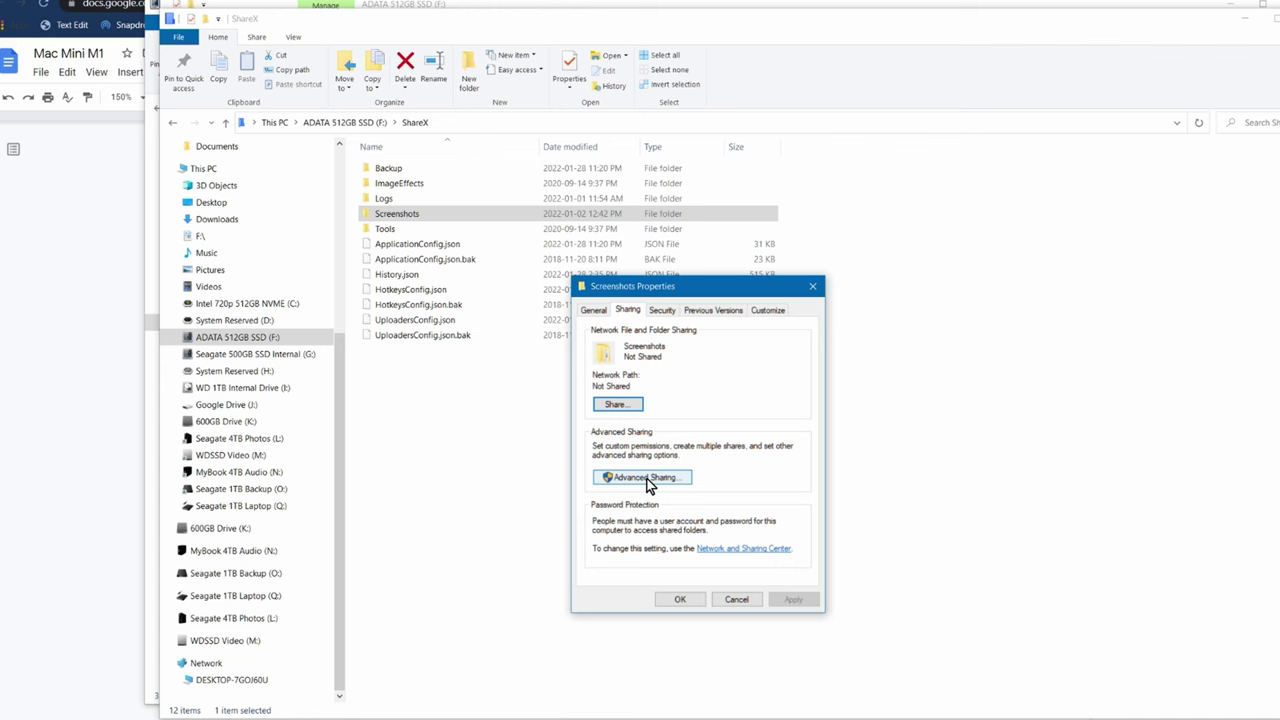
click(646, 478)
click(592, 335)
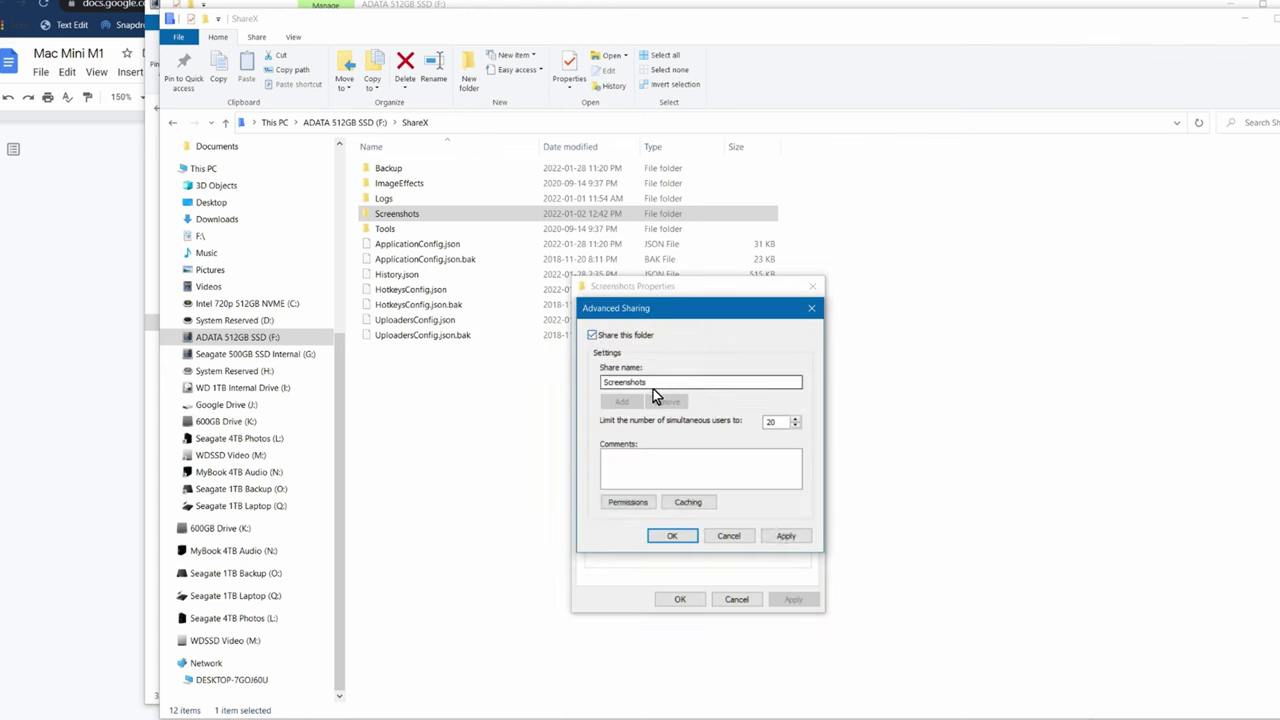
click(681, 534)
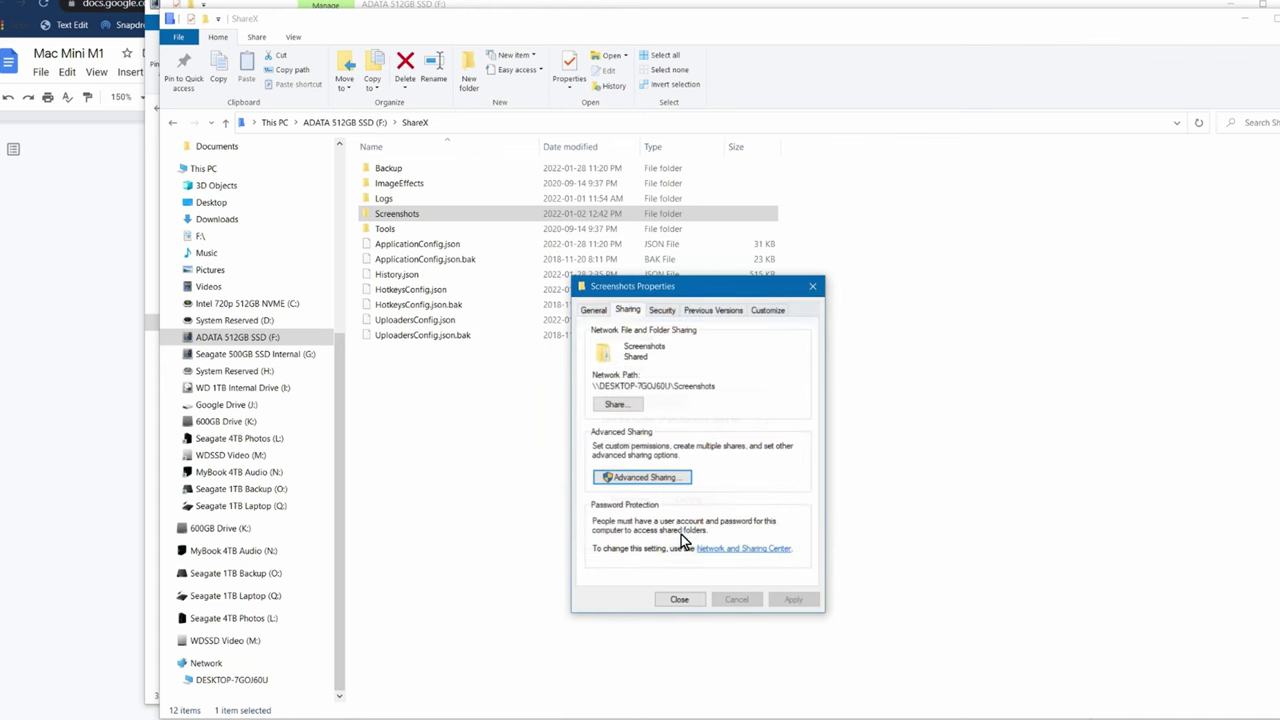
click(680, 600)
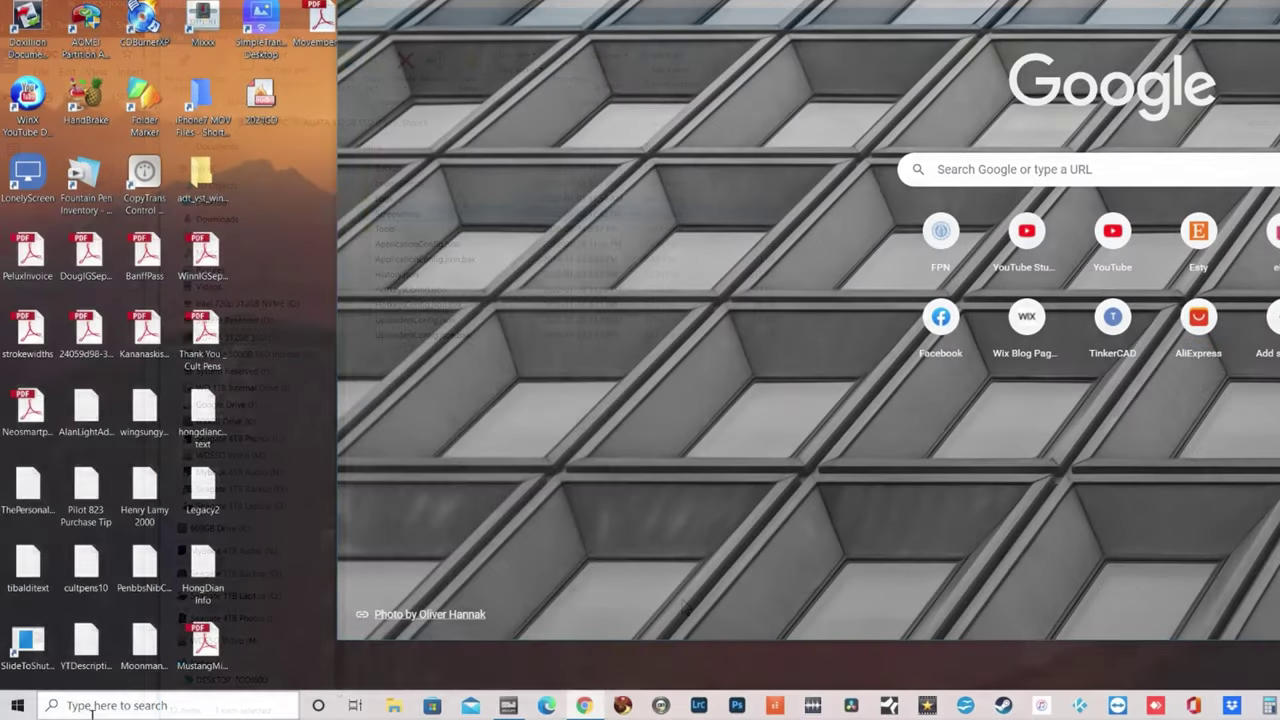
Launch Command Prompt from search and run ipconfig to list the network adapters.
click(92, 705)
text(cmd)
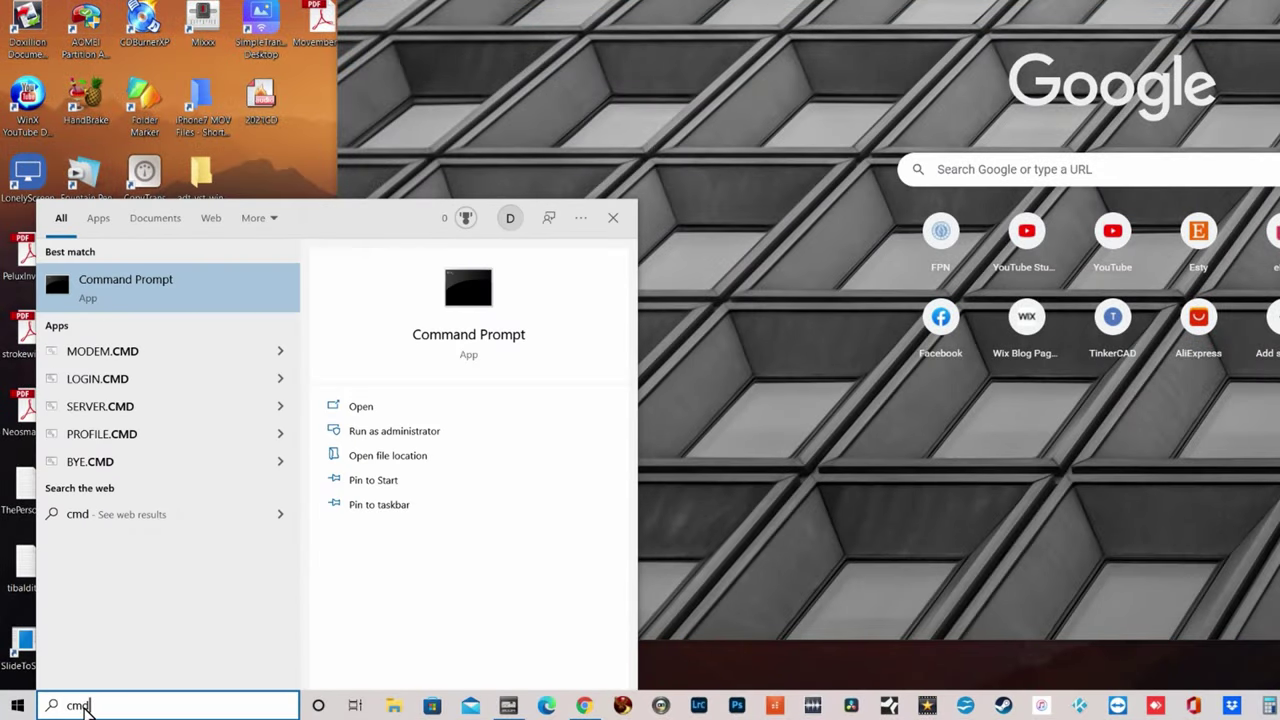
key(Return)
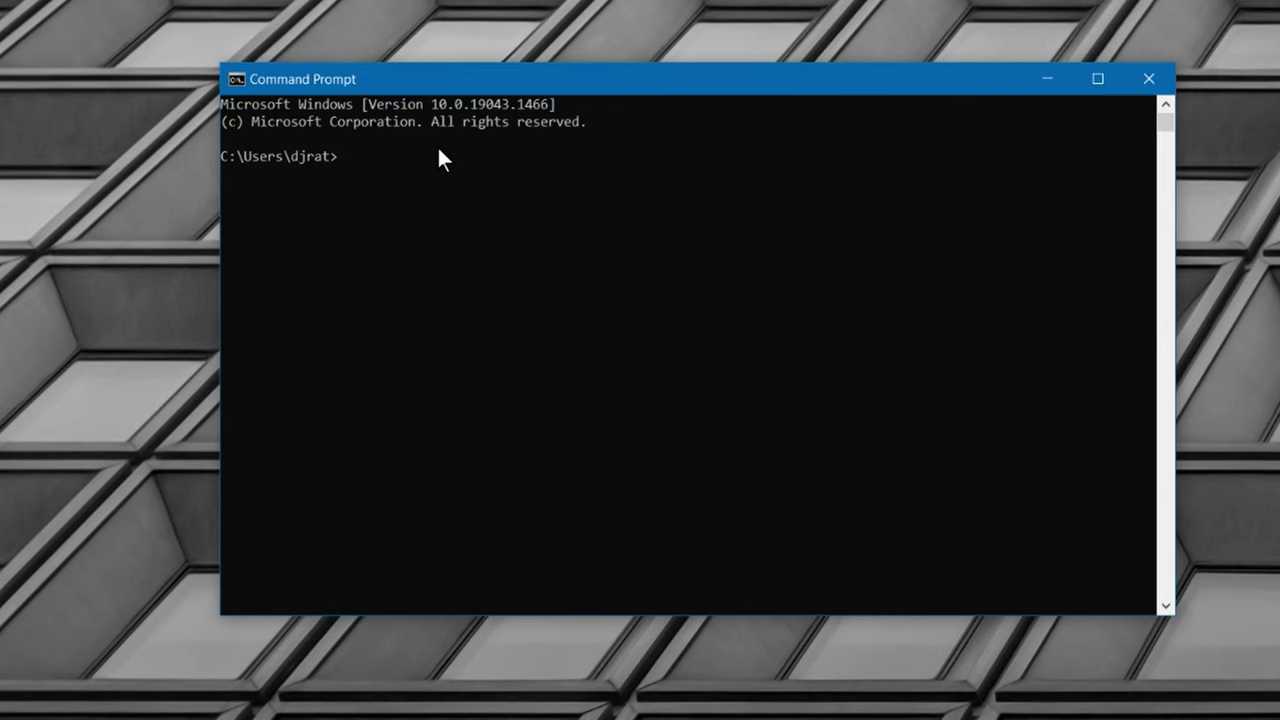
text(ipconfig)
key(Return)
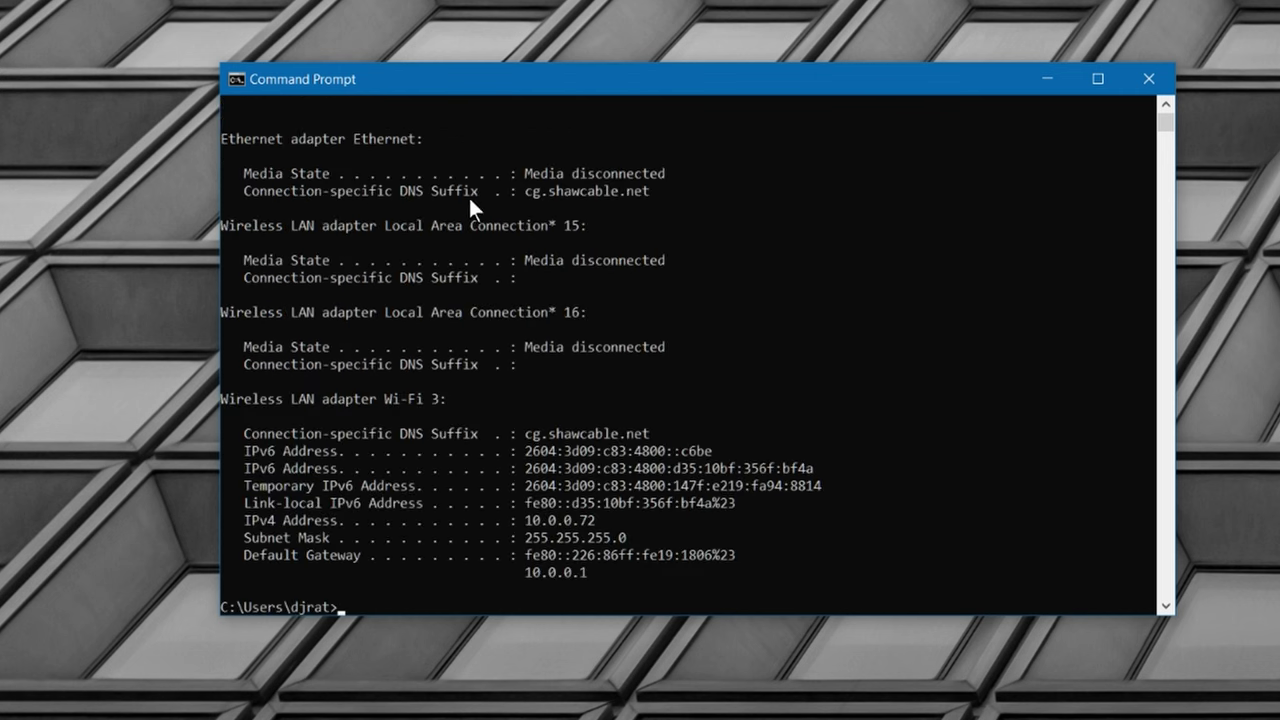
Copy the Wi-Fi IPv4 address 10.0.0.72, then exit Command Prompt.
drag(605, 519, 245, 524)
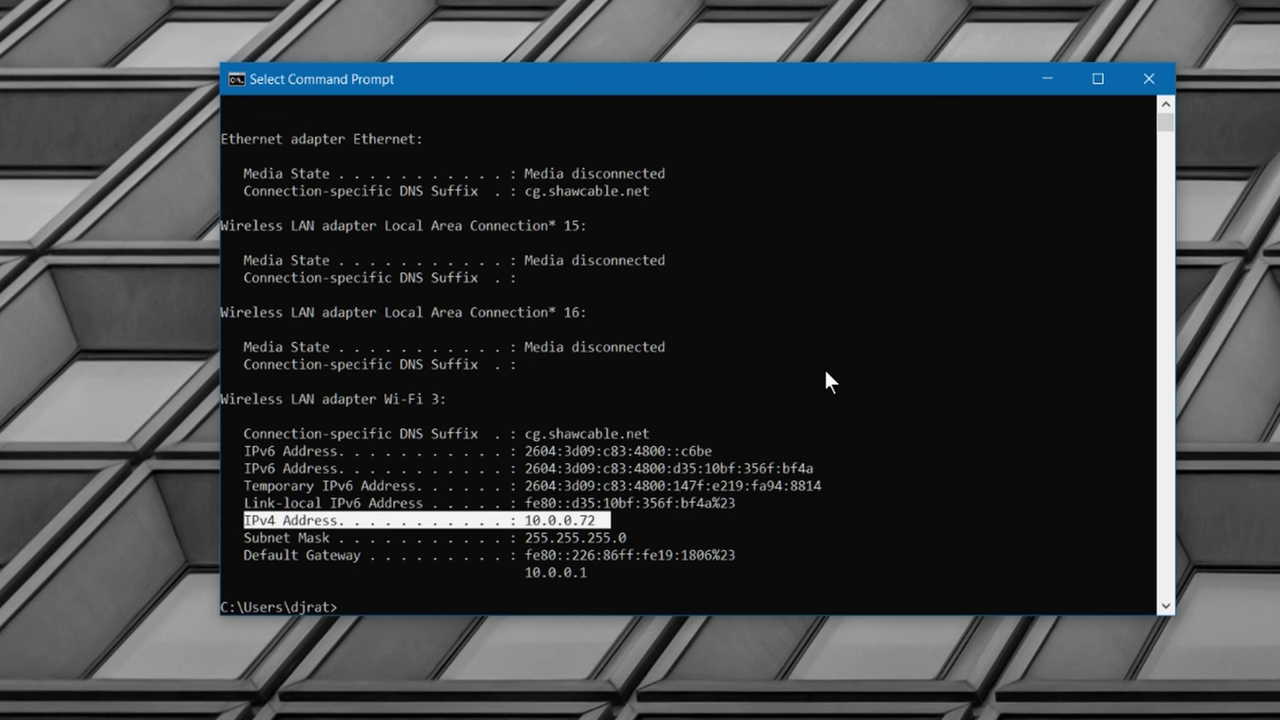
key(Return)
text(exit)
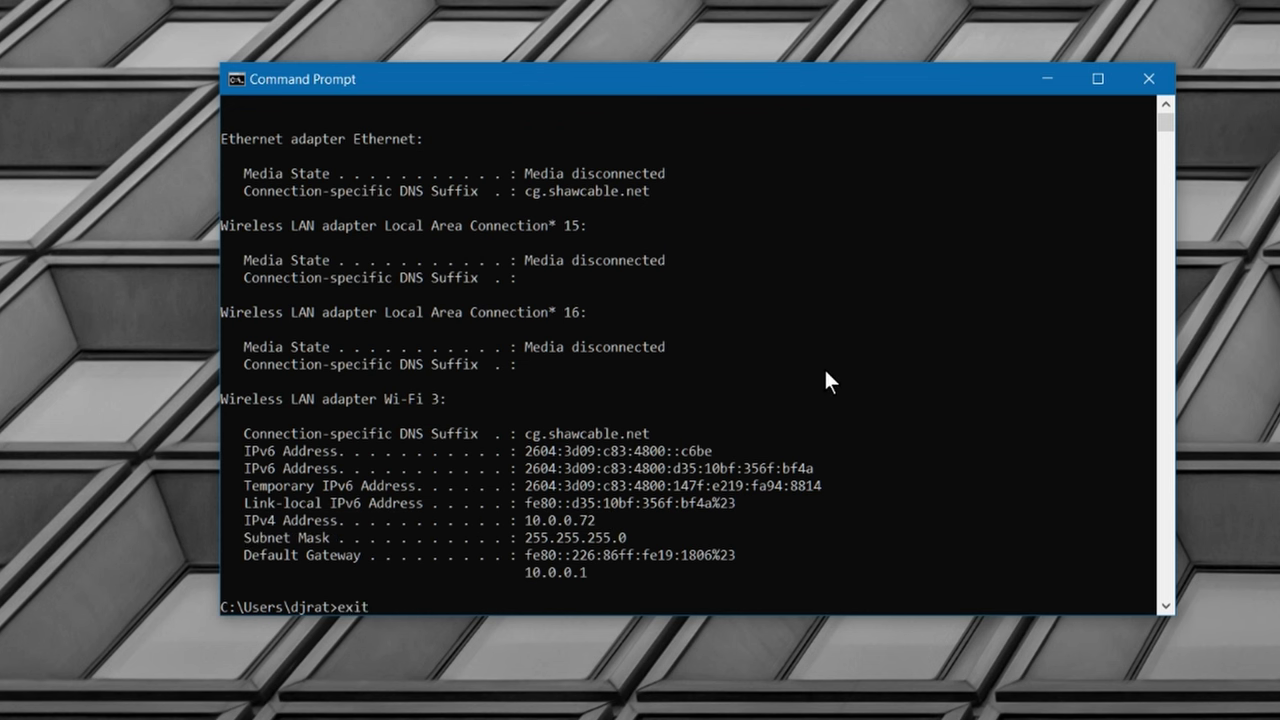
key(Return)
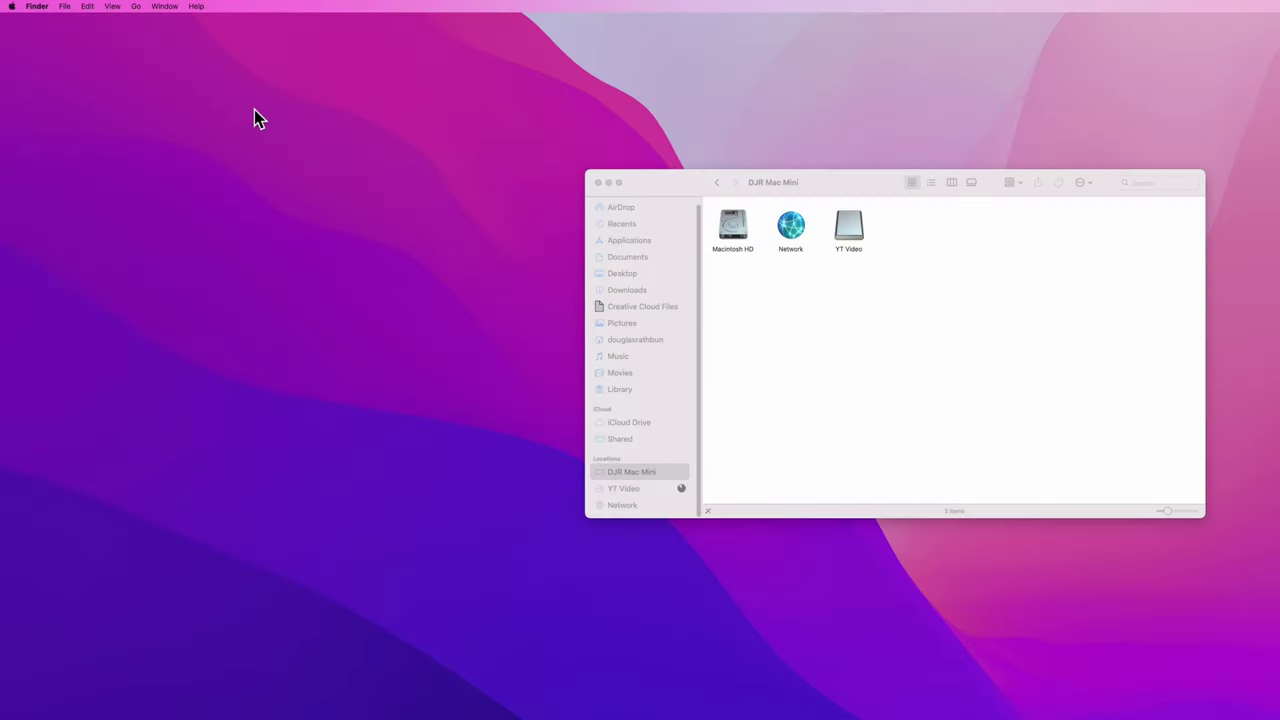
Connect to server smb://10.0.0.72 and mount the PC's Desktop share.
click(141, 12)
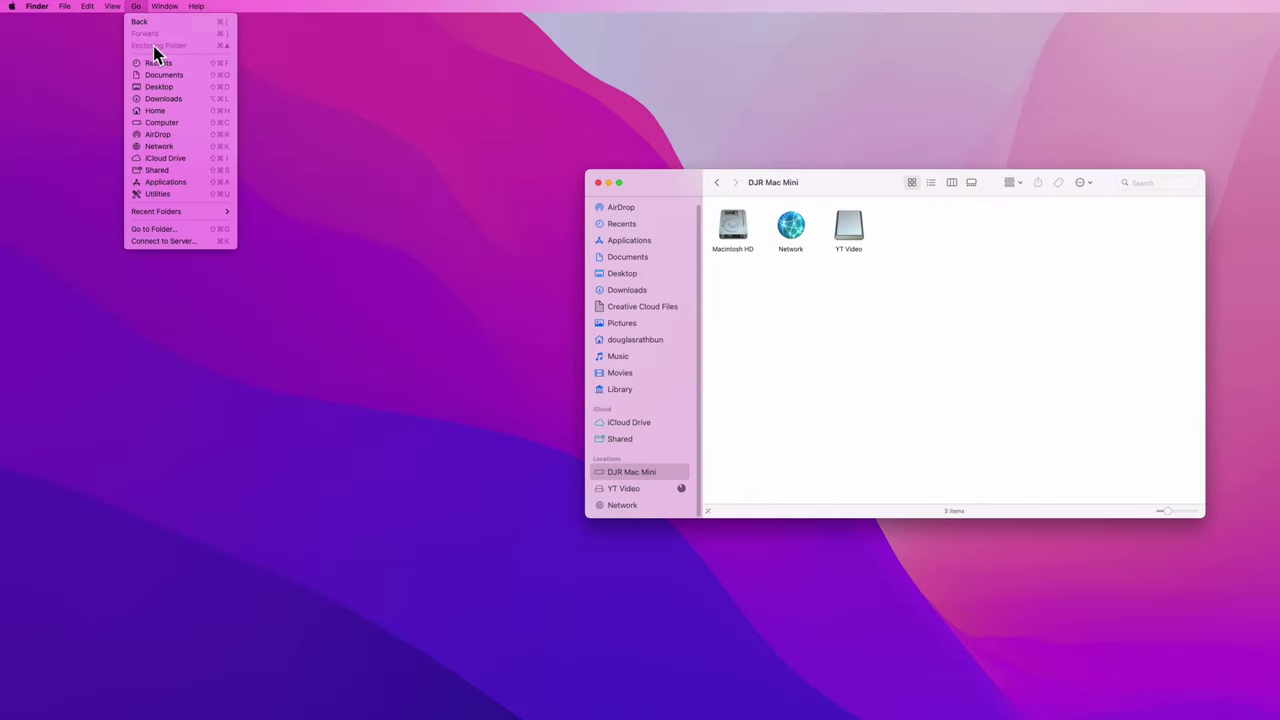
click(181, 241)
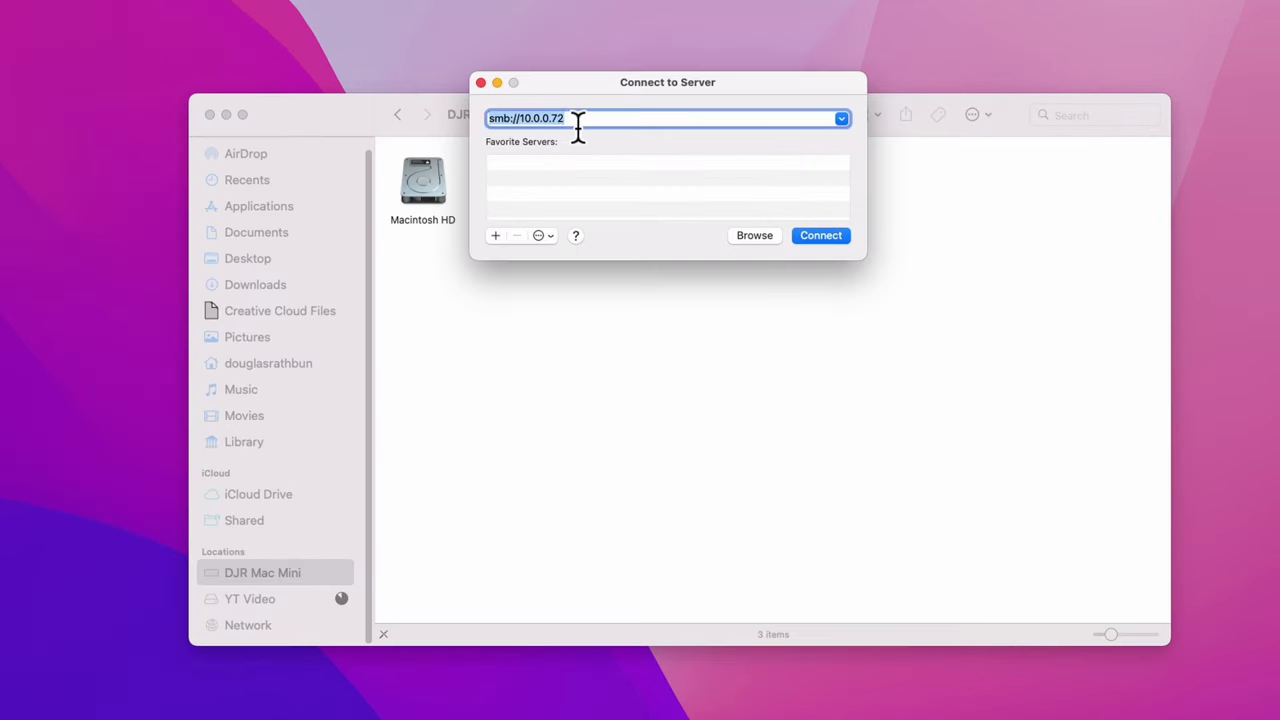
drag(829, 188, 776, 191)
click(805, 236)
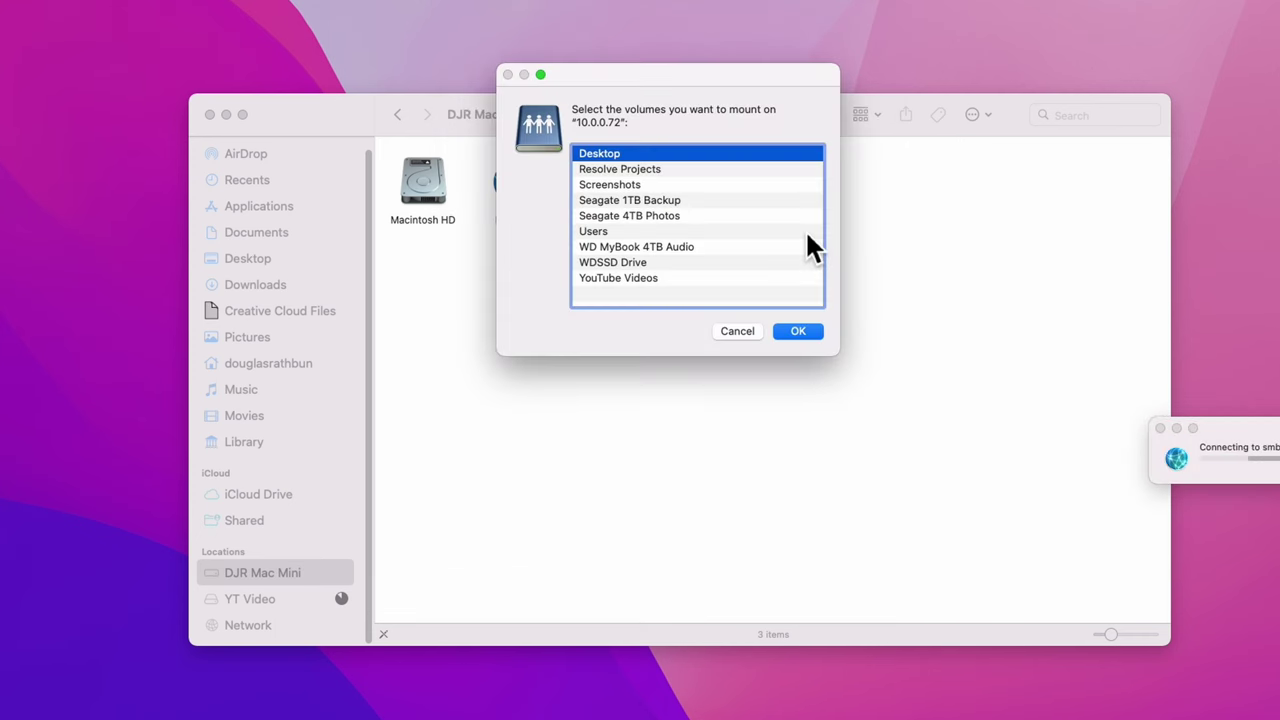
click(657, 166)
key(Up)
click(798, 331)
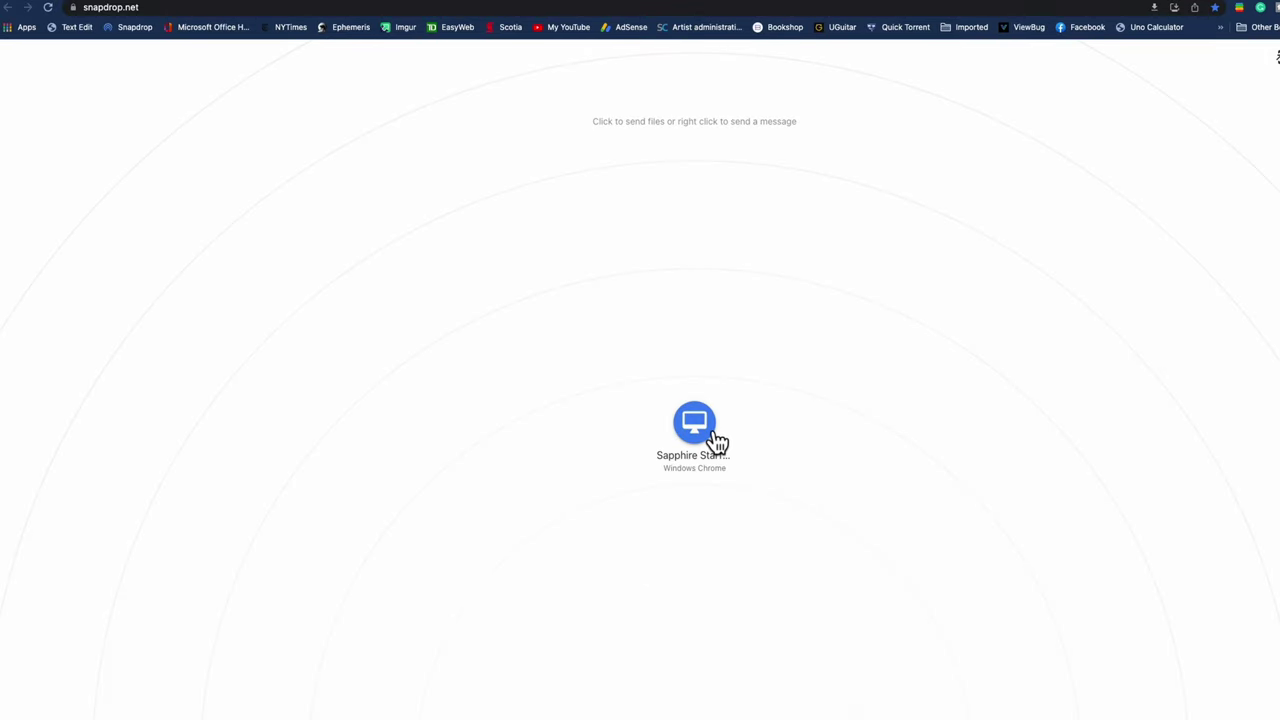
Send the screen shot image to the Windows Chrome device in Snapdrop.
click(705, 425)
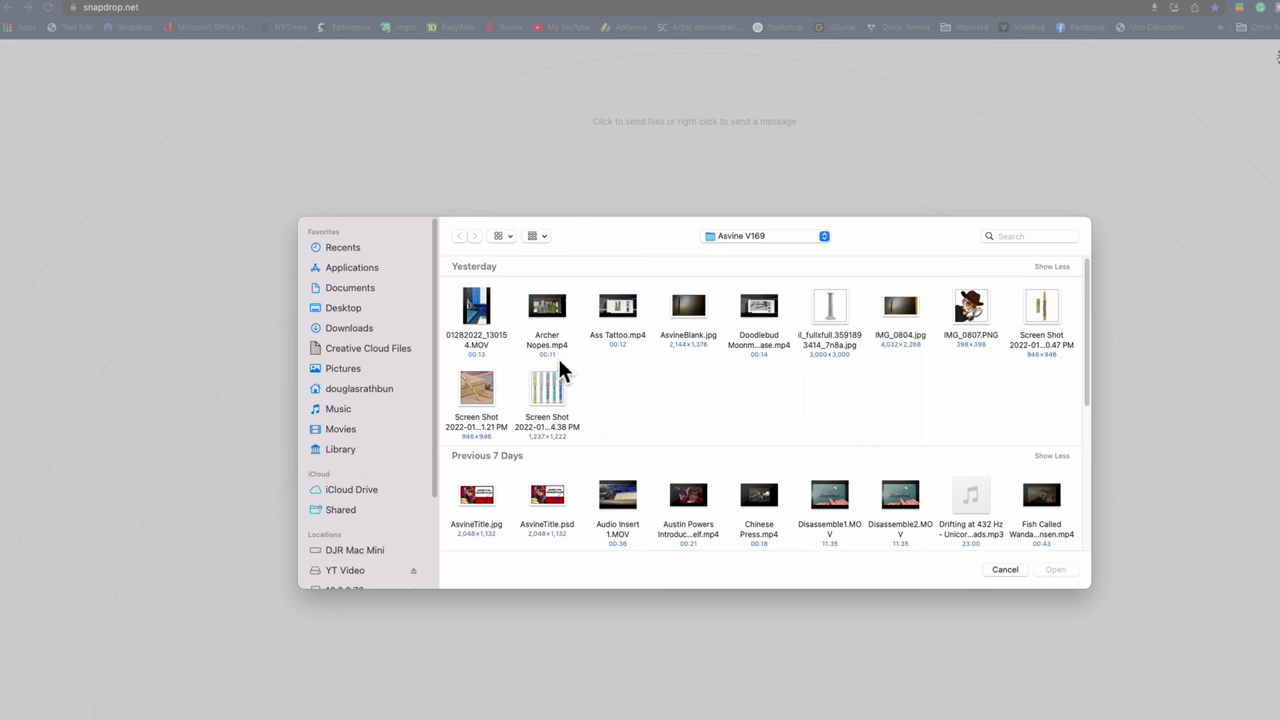
click(556, 393)
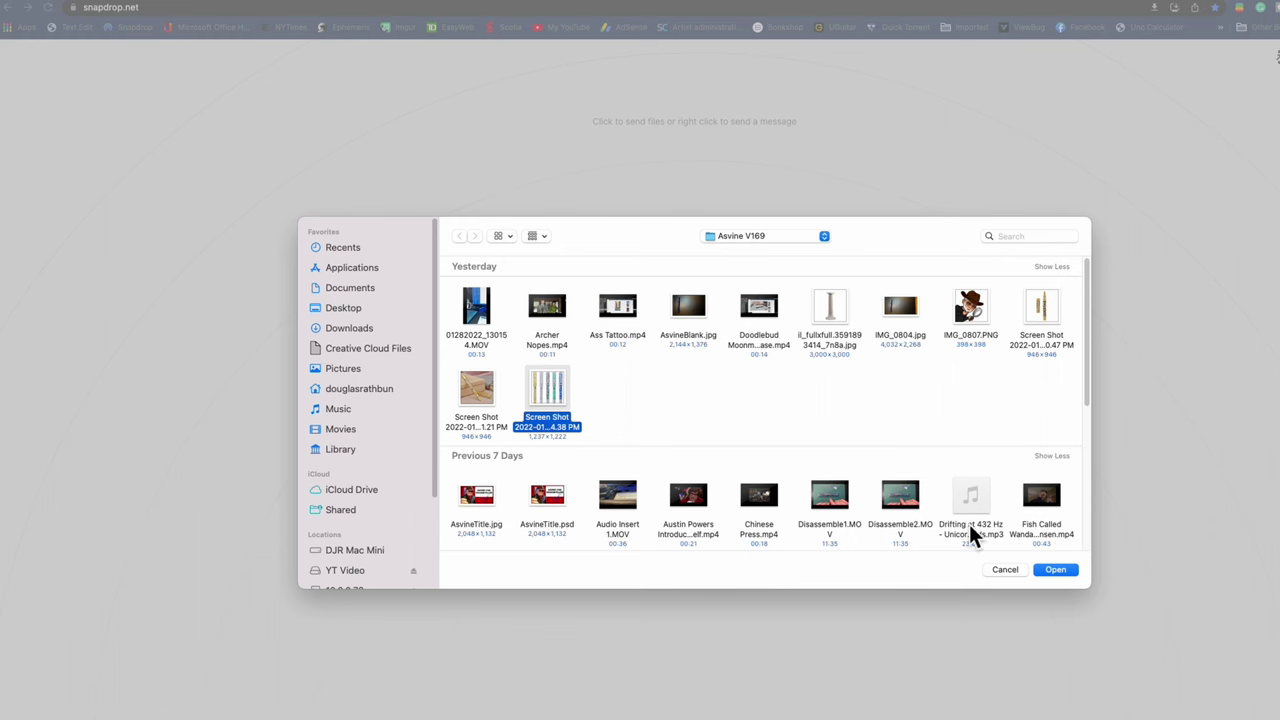
click(1056, 571)
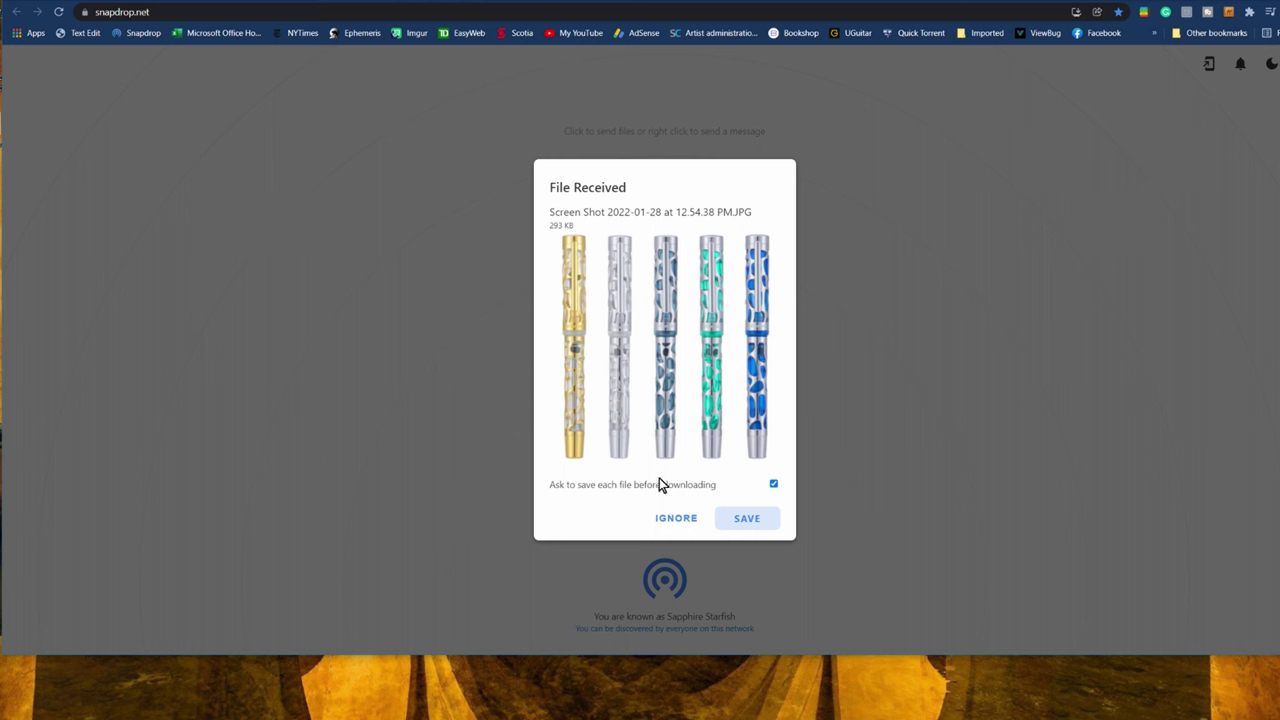
Save the received Screen Shot 2022-01-28 at 12.54.38 PM.JPG onto the Windows PC.
click(746, 519)
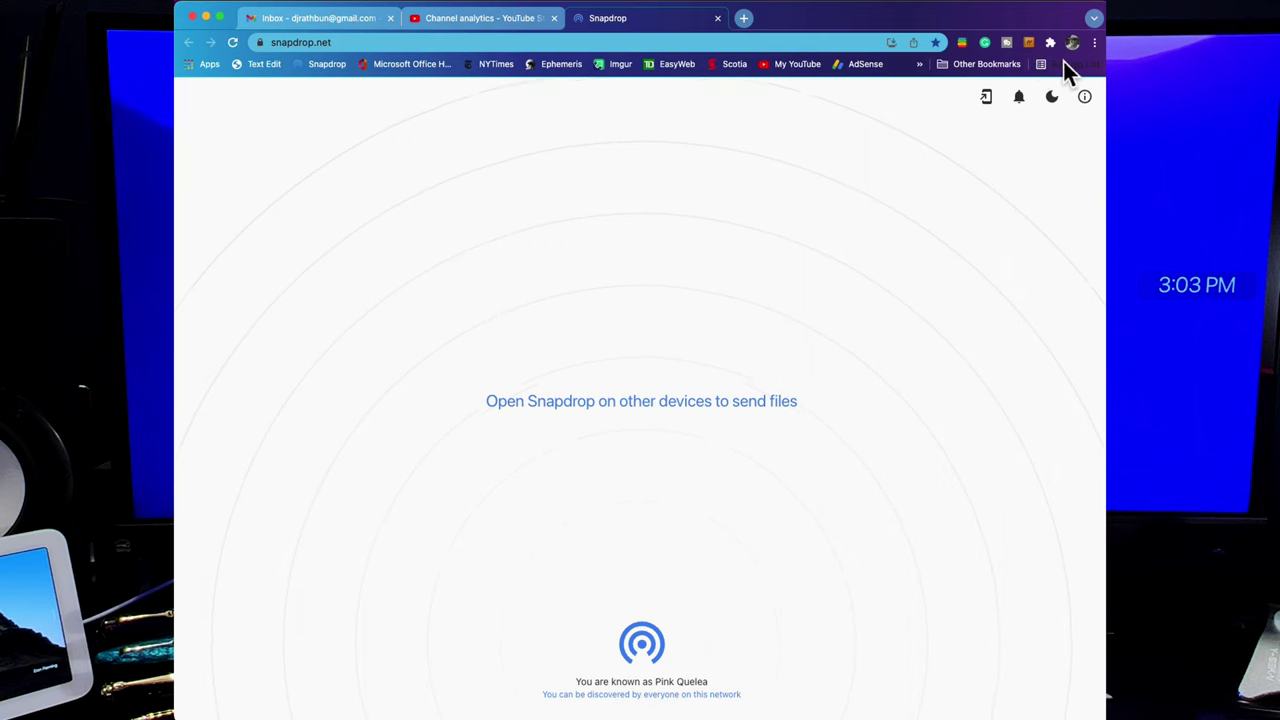
click(1095, 43)
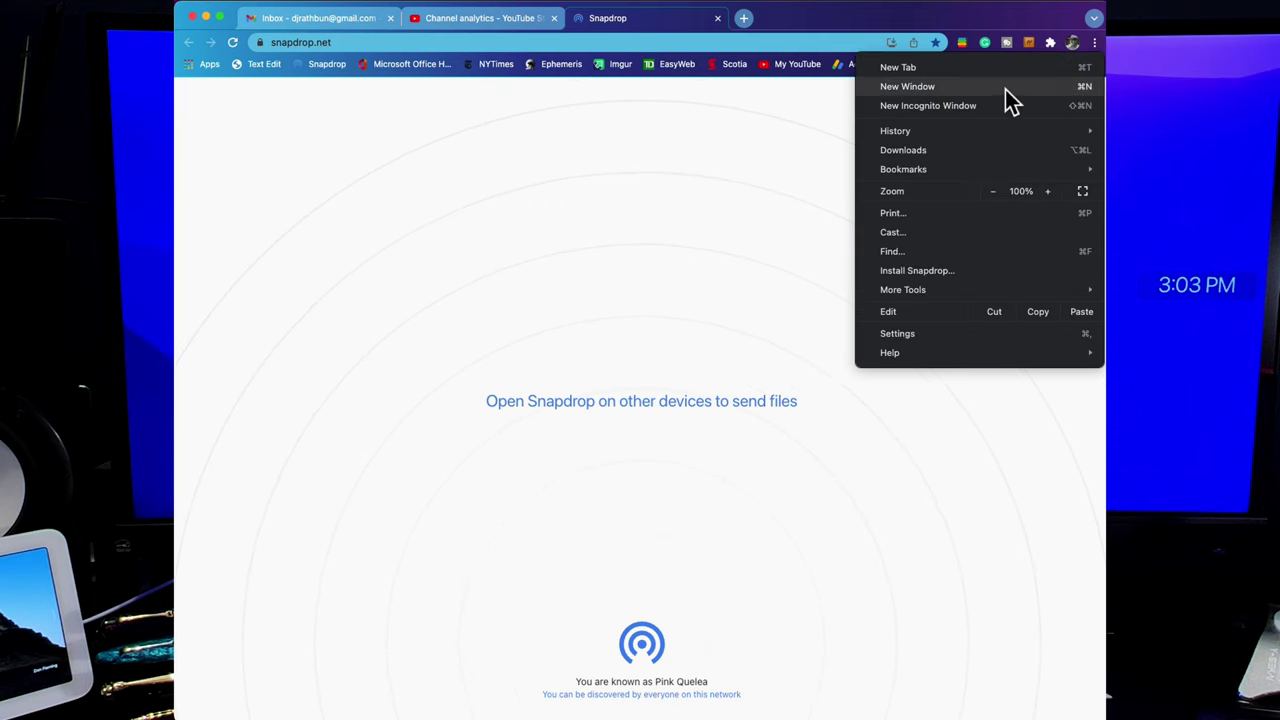
click(909, 338)
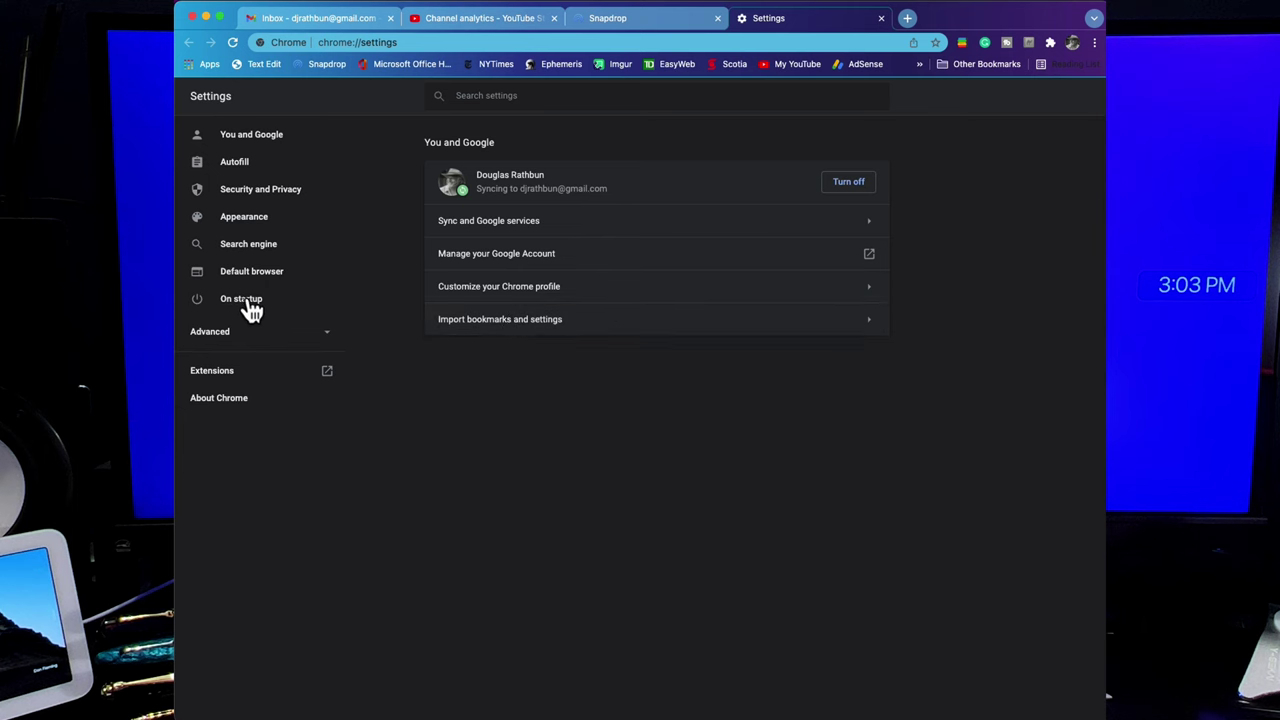
click(252, 312)
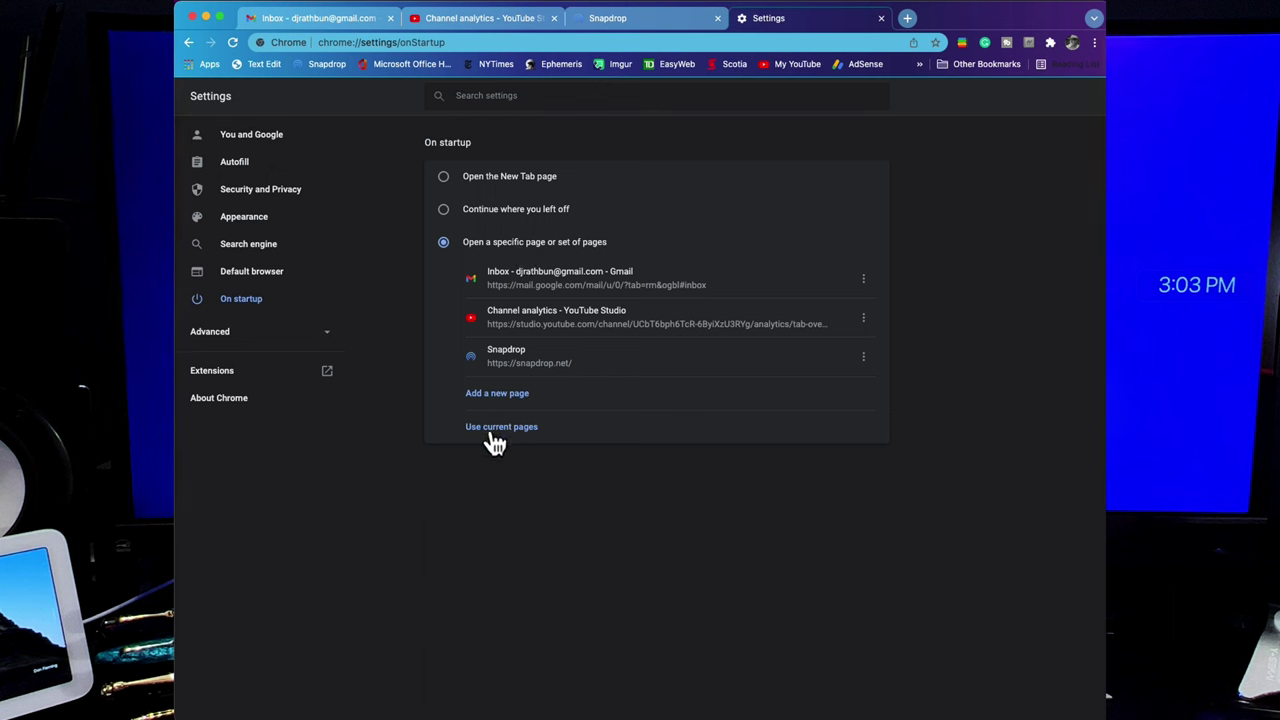
click(881, 19)
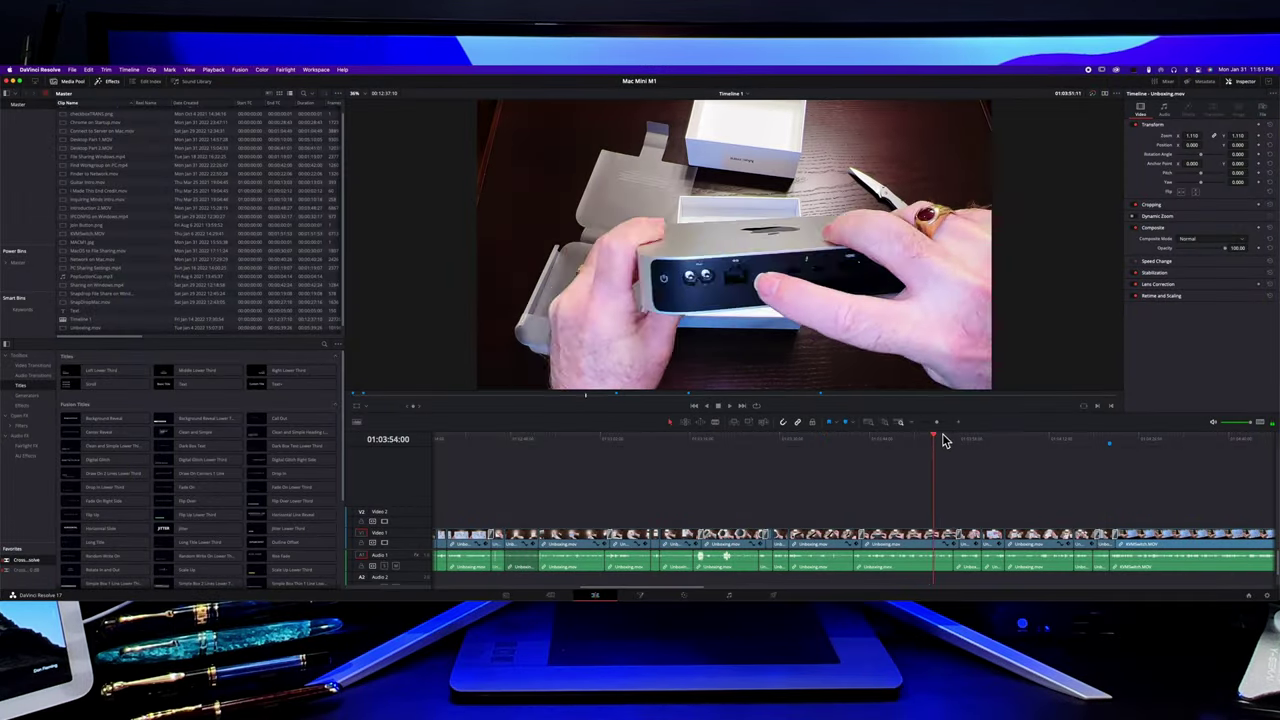
Scrub and play the unboxing timeline forward to the HDMI KVM Switch clip, then zoom out.
mouse_move(941, 436)
mouse_down()
mouse_move(803, 440)
mouse_move(963, 443)
mouse_up()
key(space)
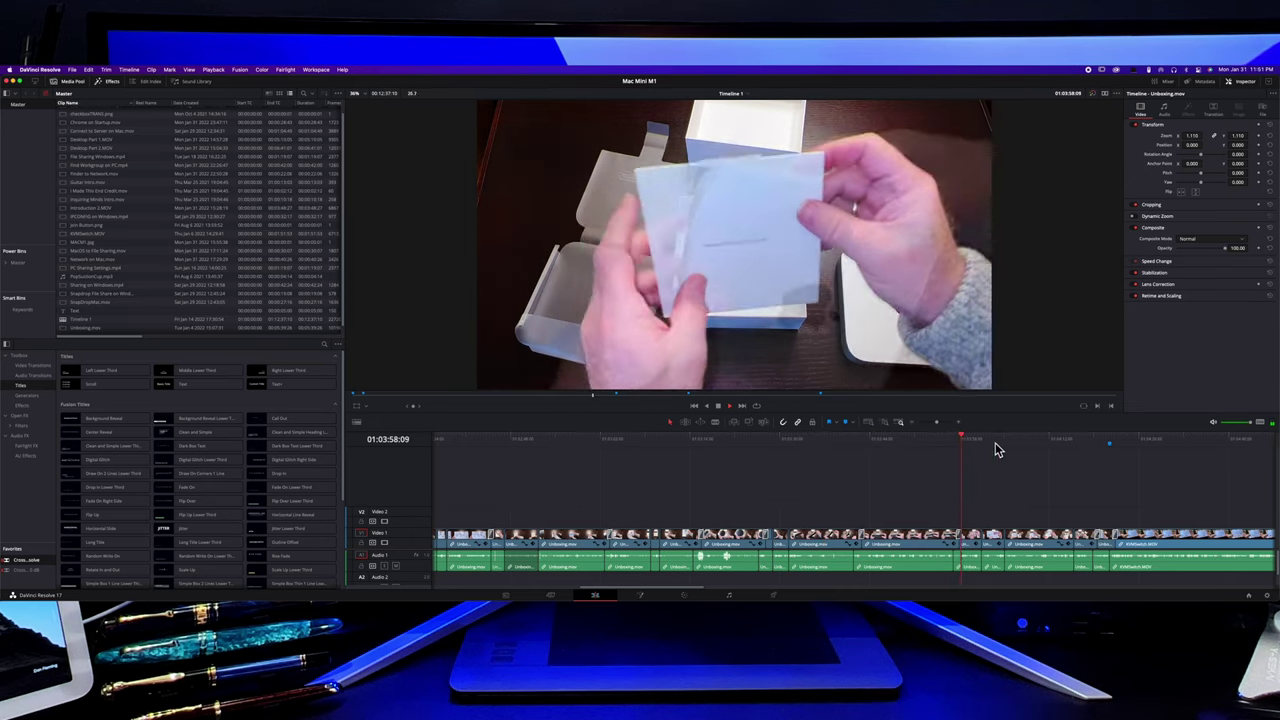
drag(1040, 441, 1146, 447)
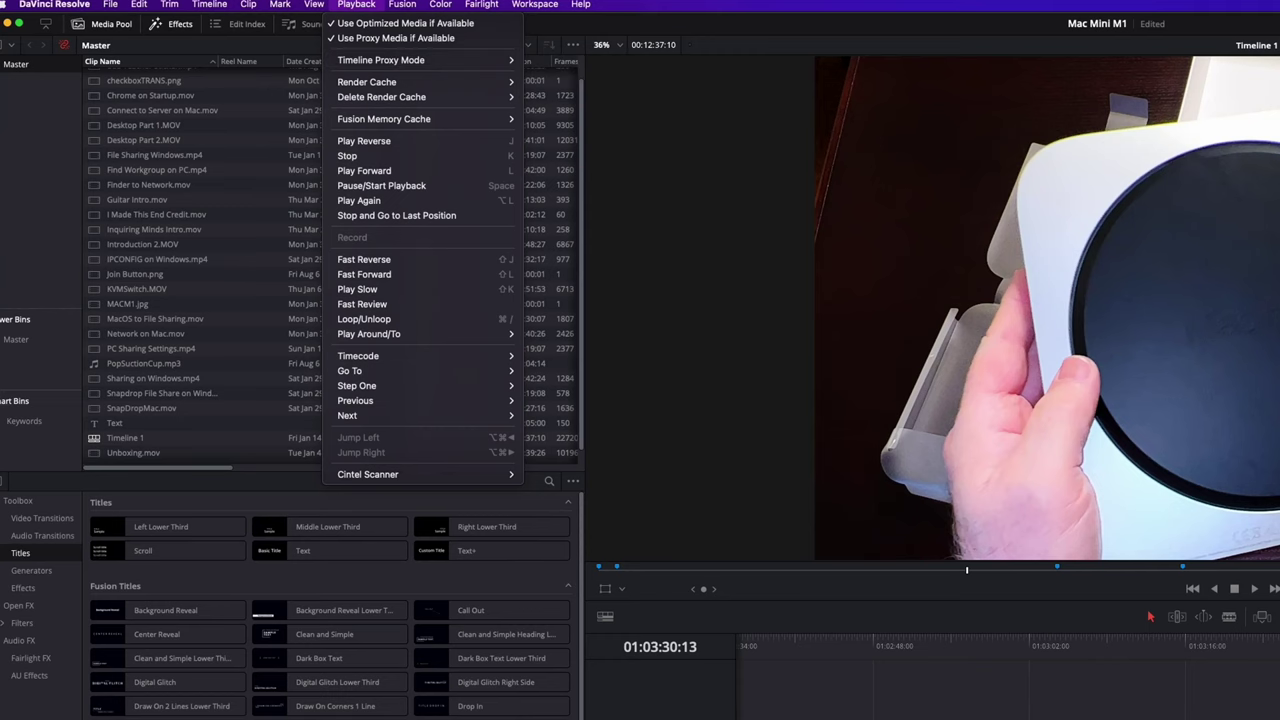
key(Escape)
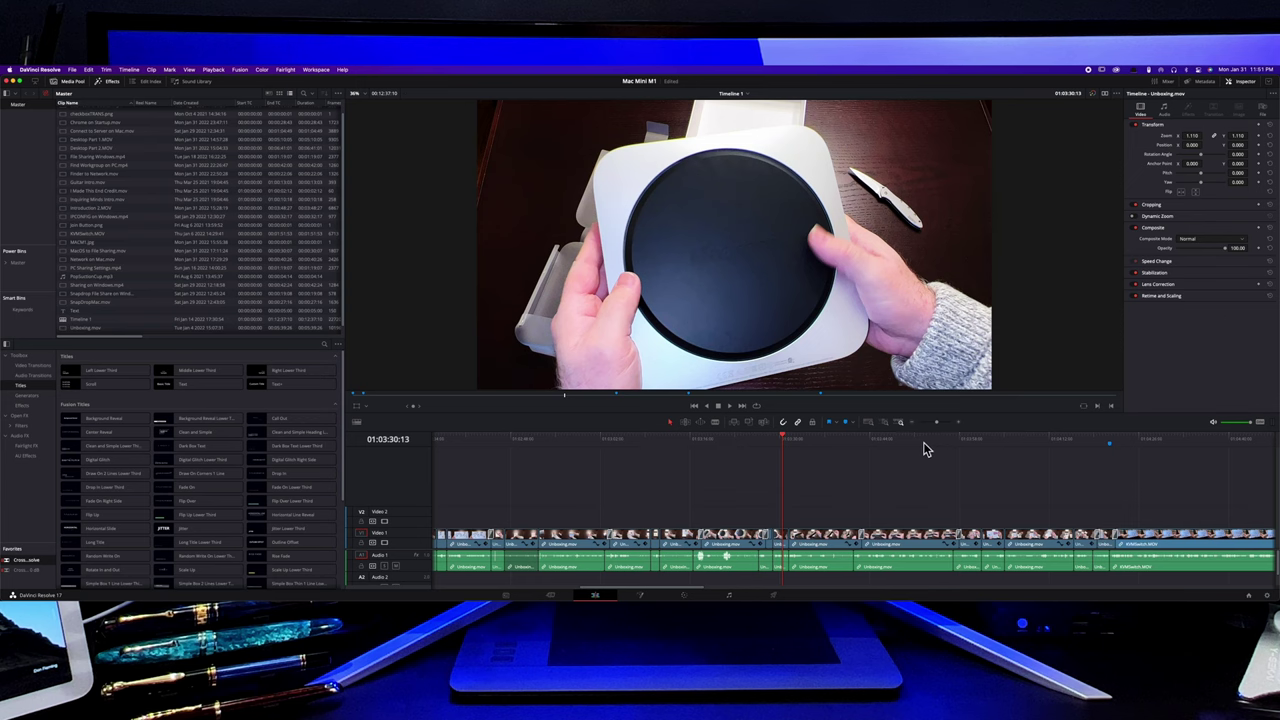
click(922, 446)
drag(926, 442, 1160, 440)
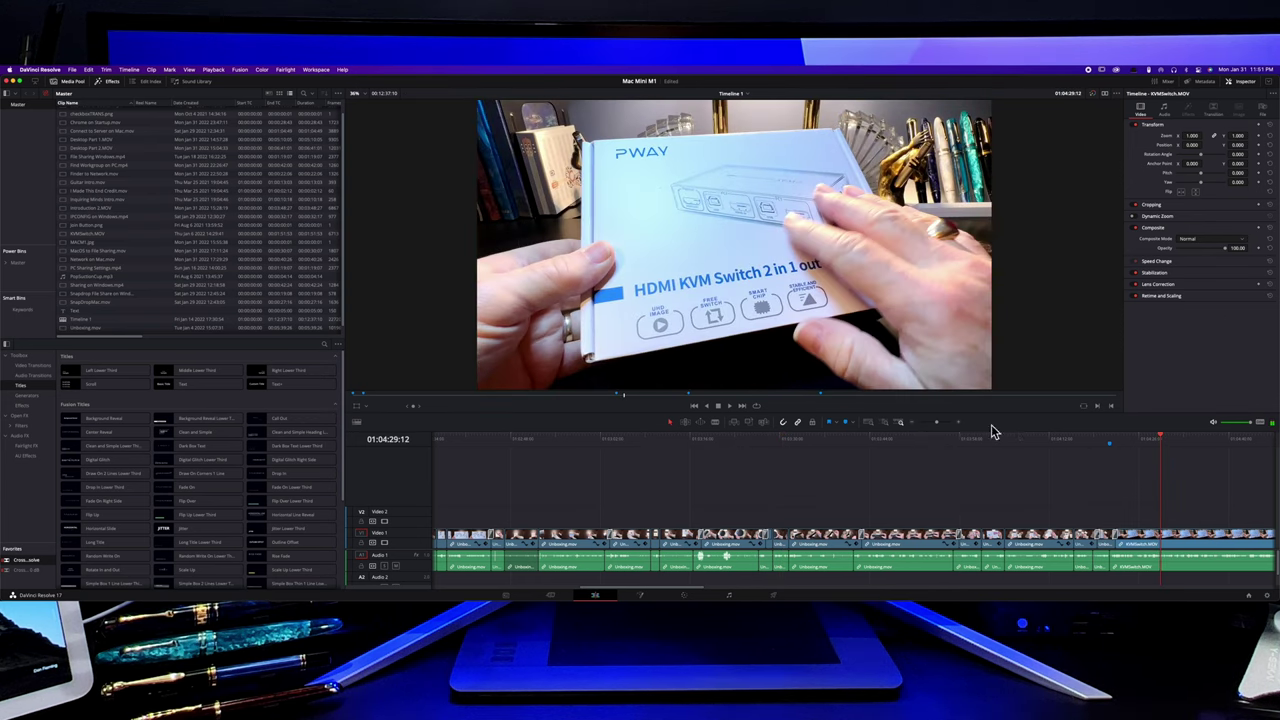
click(940, 423)
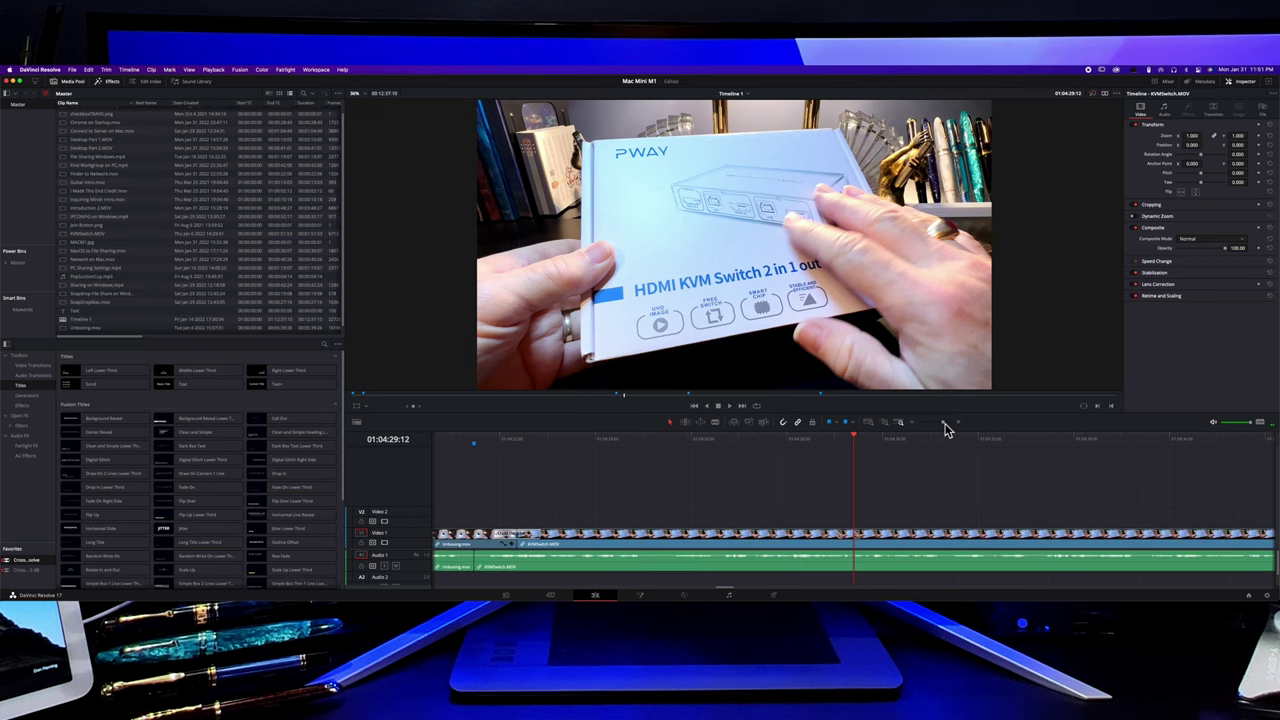
Visit the Color, Fairlight and Deliver pages in turn.
click(686, 595)
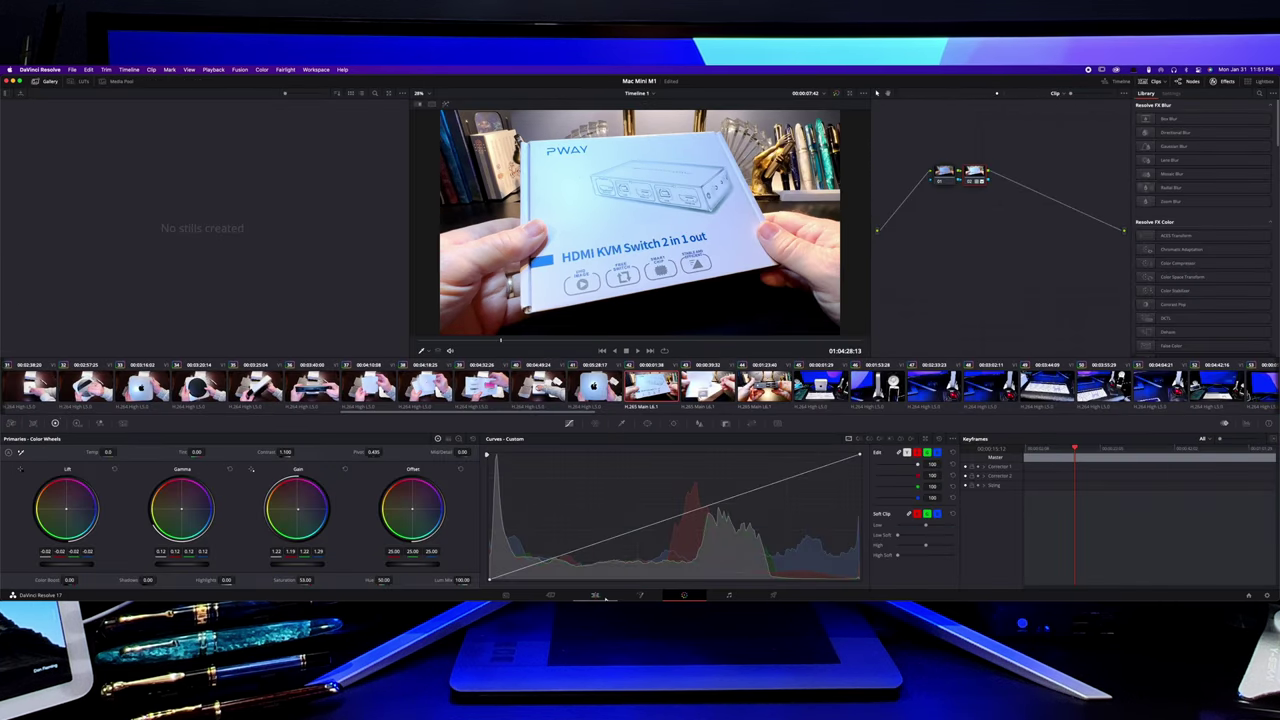
click(725, 596)
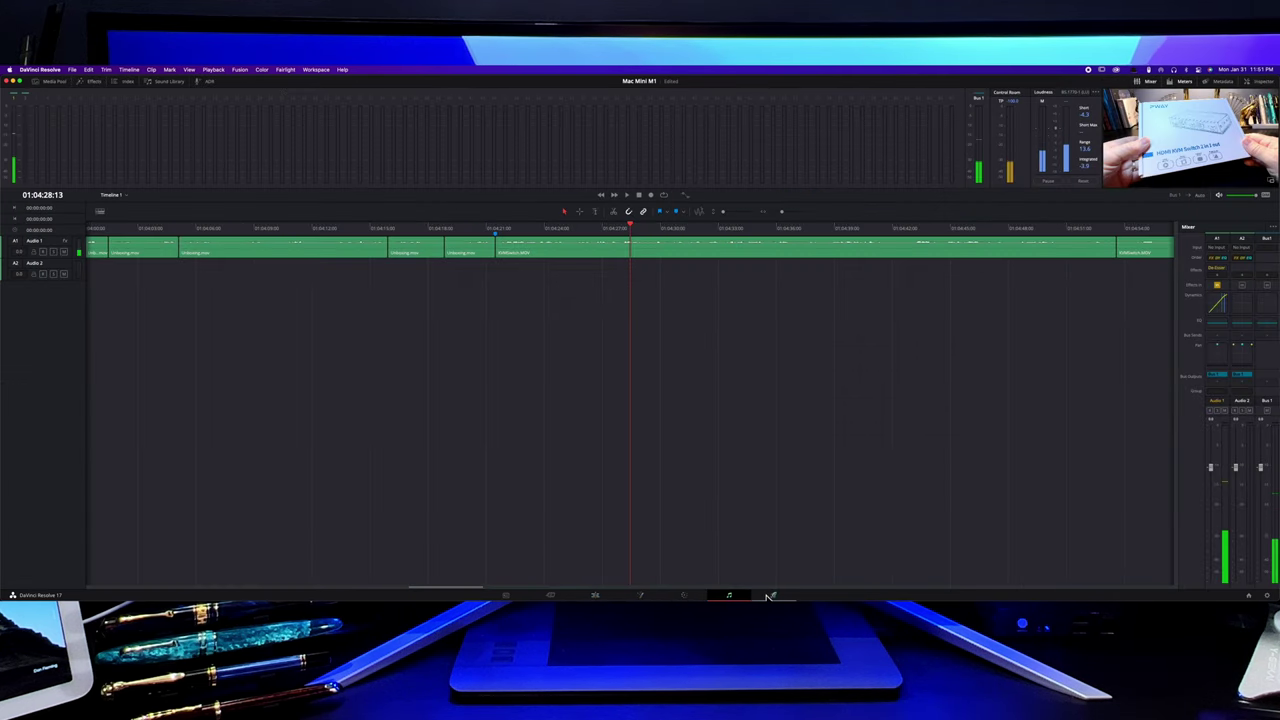
key(shift+8)
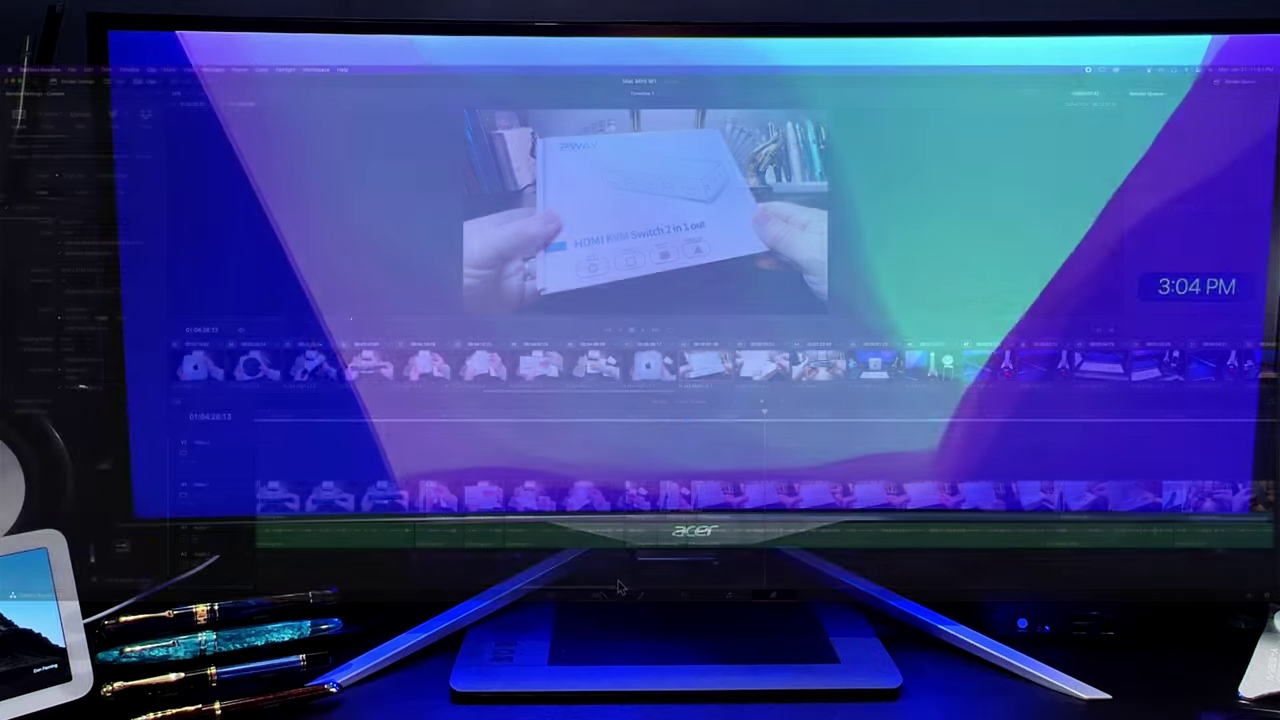